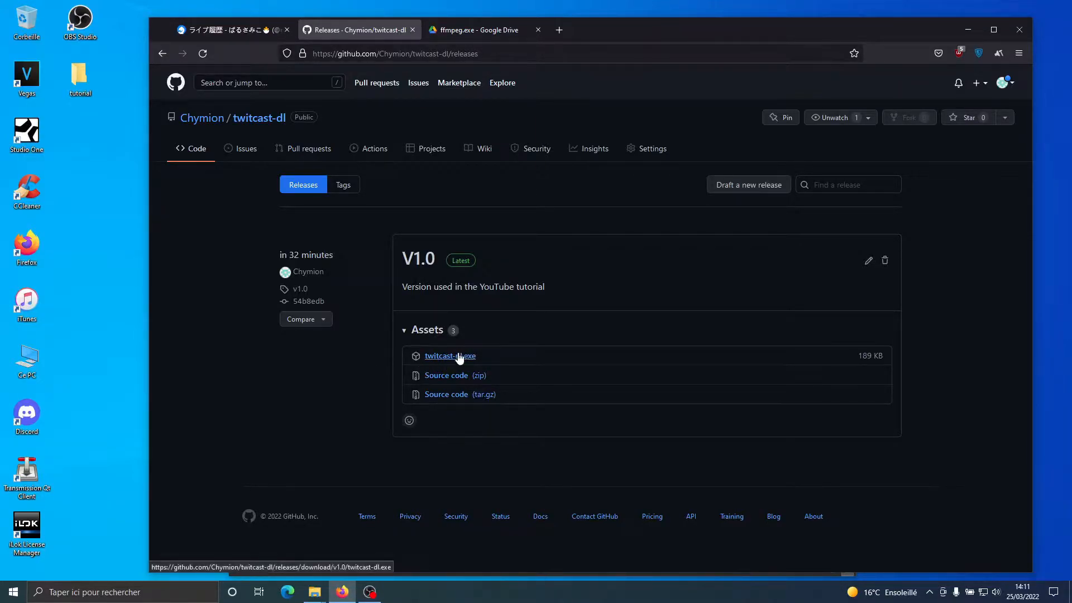
Download twitcast-dl.exe from the V1.0 release assets of the twitcast-dl GitHub repository.
{"action": "left_click", "coordinate": [499, 51]}
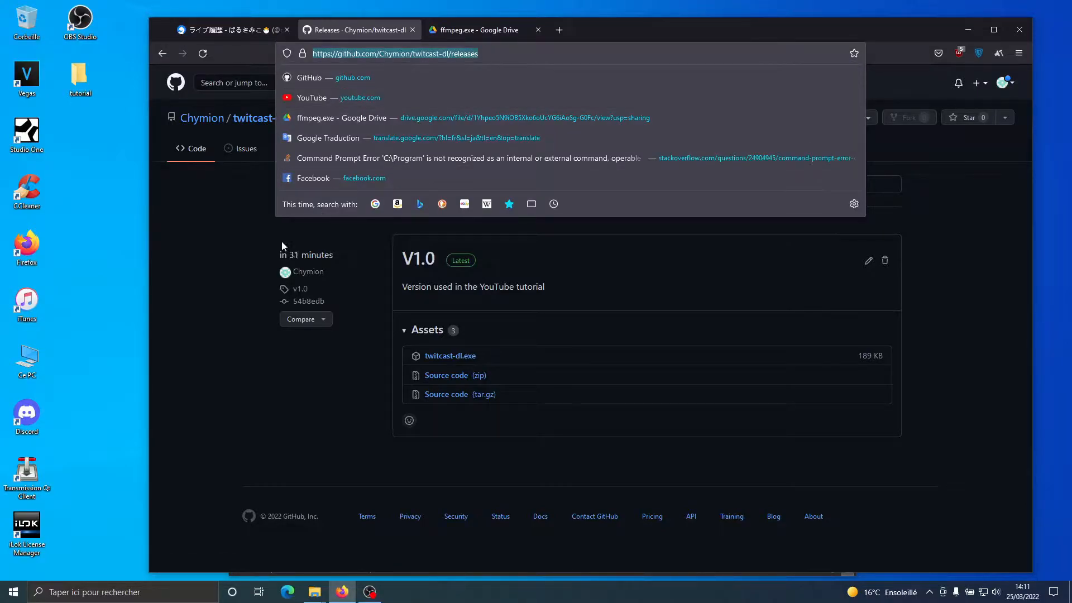
{"action": "left_click", "coordinate": [225, 300]}
{"action": "left_click", "coordinate": [517, 53]}
{"action": "left_click", "coordinate": [517, 53]}
{"action": "left_click", "coordinate": [228, 329]}
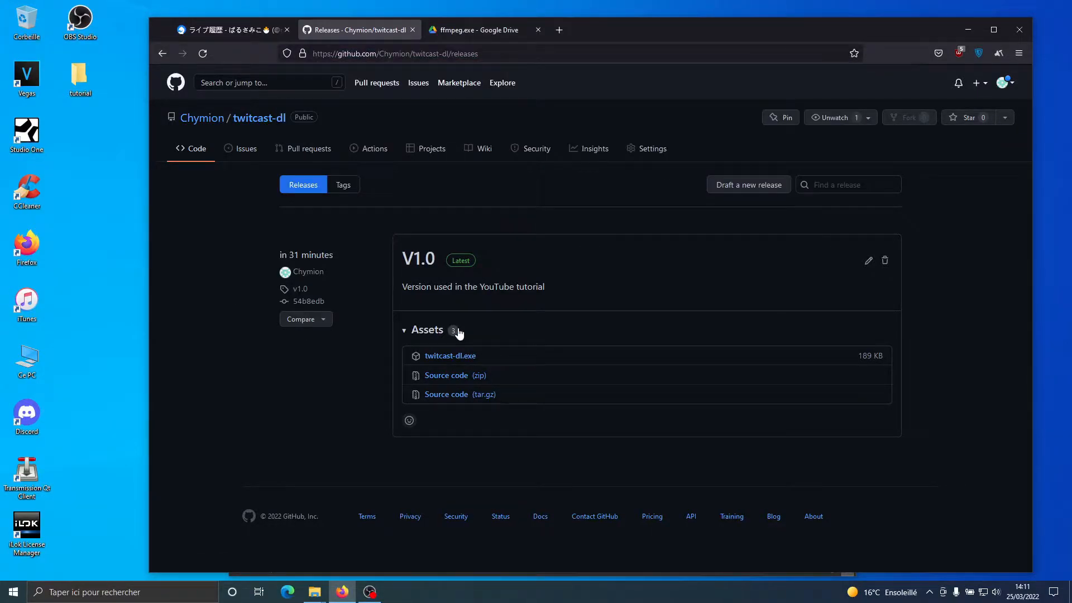
{"action": "left_click", "coordinate": [441, 359]}
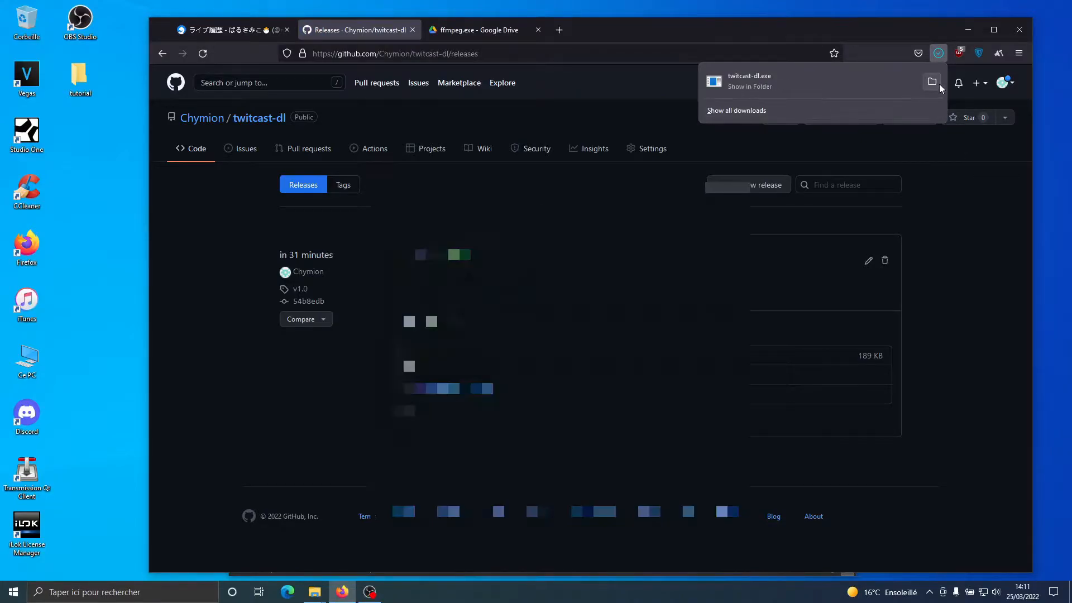
Move the downloaded twitcast-dl.exe into the tutorial folder on the desktop, replacing the existing file, and minimise the Downloads folder.
{"action": "left_click", "coordinate": [932, 82]}
{"action": "left_click_drag", "start_coordinate": [419, 171], "coordinate": [72, 77]}
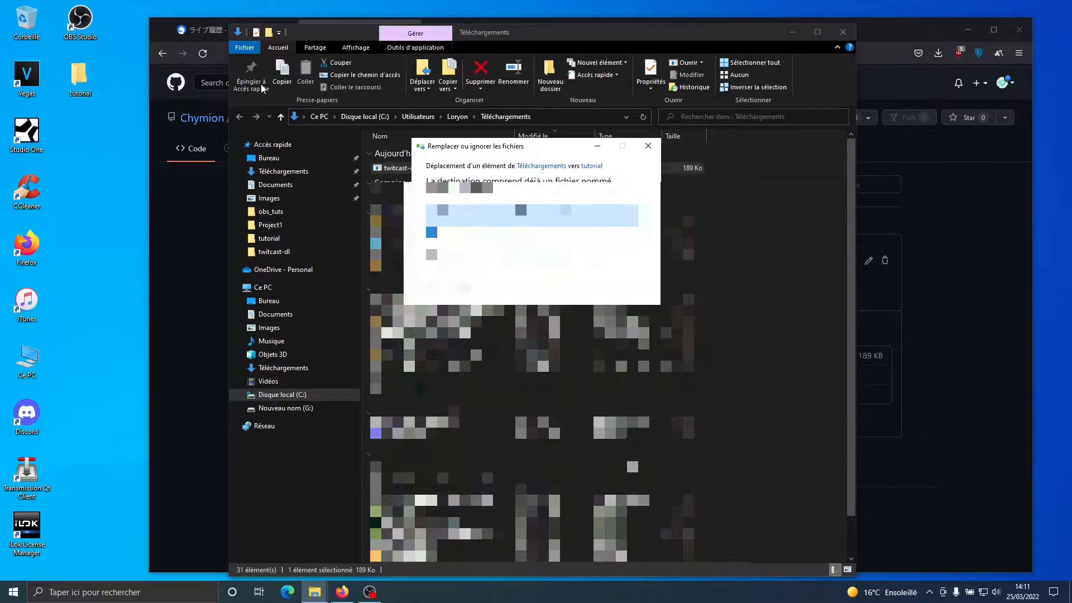
{"action": "left_click", "coordinate": [521, 215]}
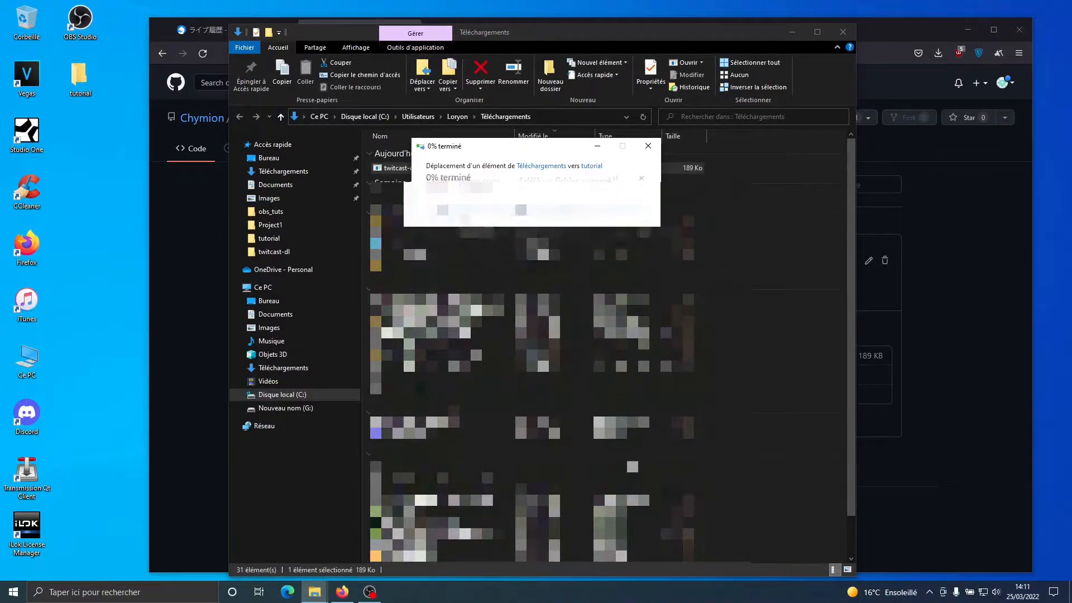
{"action": "left_click", "coordinate": [786, 32]}
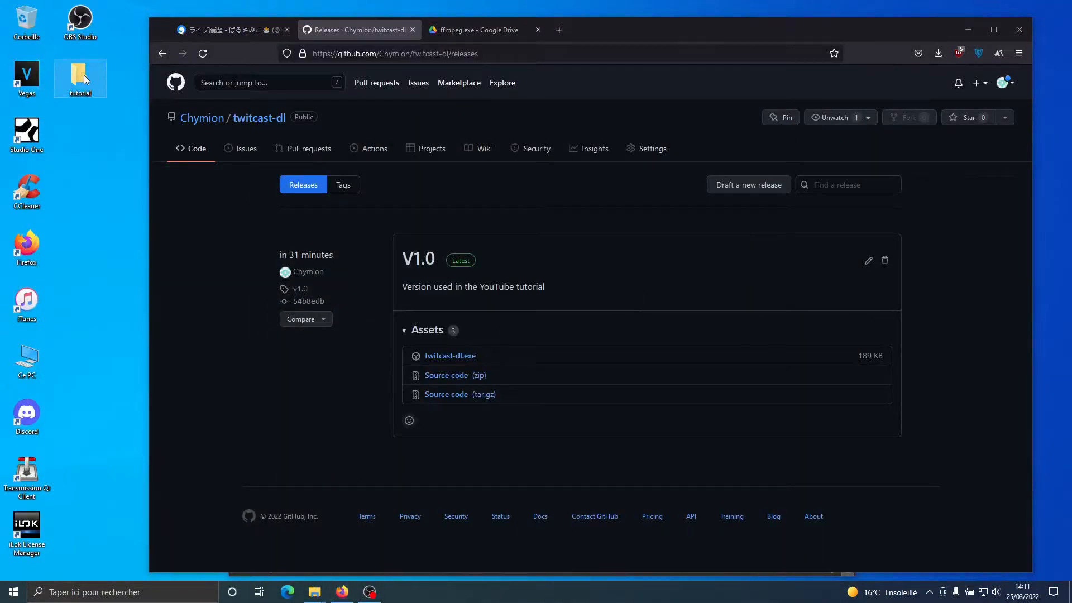
Run twitcast-dl.exe from the desktop tutorial folder, allowing it to start despite the SmartScreen protection.
{"action": "double_click", "coordinate": [83, 75]}
{"action": "double_click", "coordinate": [418, 179]}
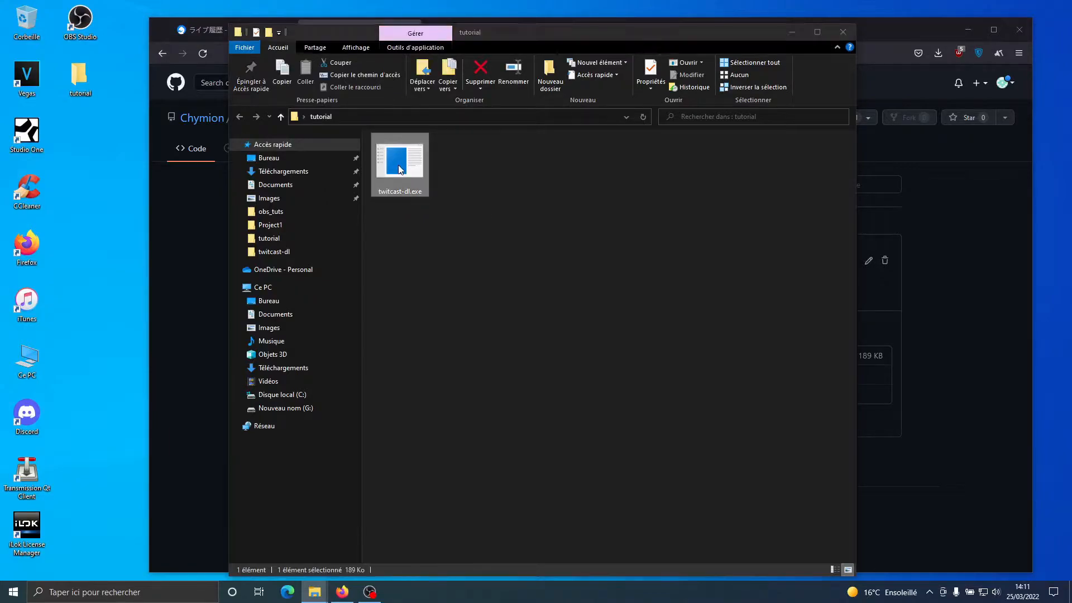
{"action": "left_click", "coordinate": [452, 226]}
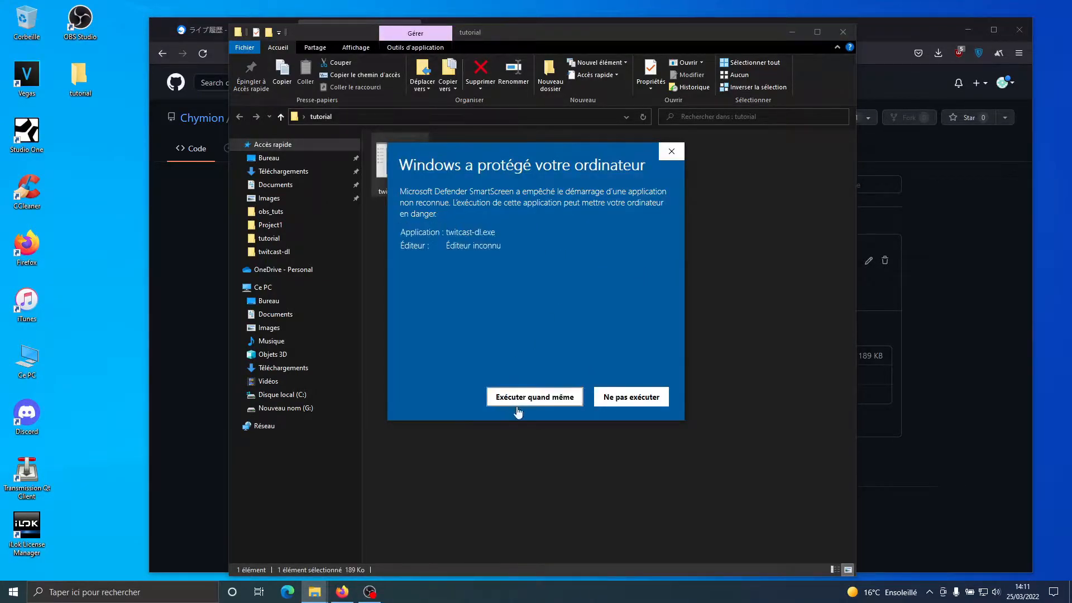
{"action": "left_click", "coordinate": [535, 397]}
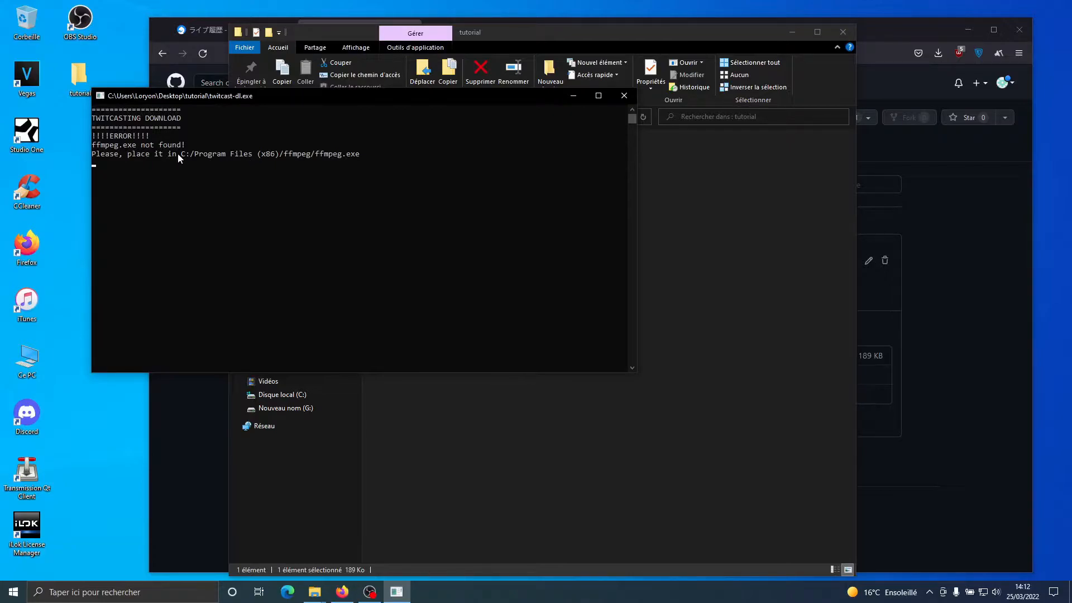
Highlight the required ffmpeg.exe location in the twitcast-dl console, minimise the console and return to the browser.
{"action": "left_click_drag", "start_coordinate": [182, 153], "coordinate": [362, 155]}
{"action": "key", "text": "ctrl+c"}
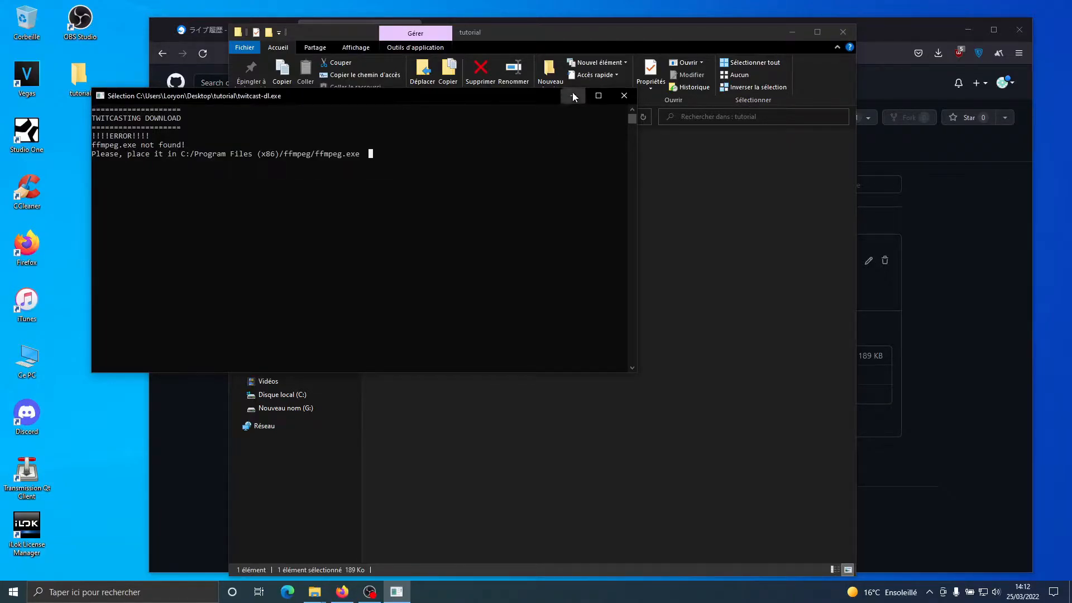
{"action": "left_click", "coordinate": [574, 96]}
{"action": "left_click", "coordinate": [888, 27]}
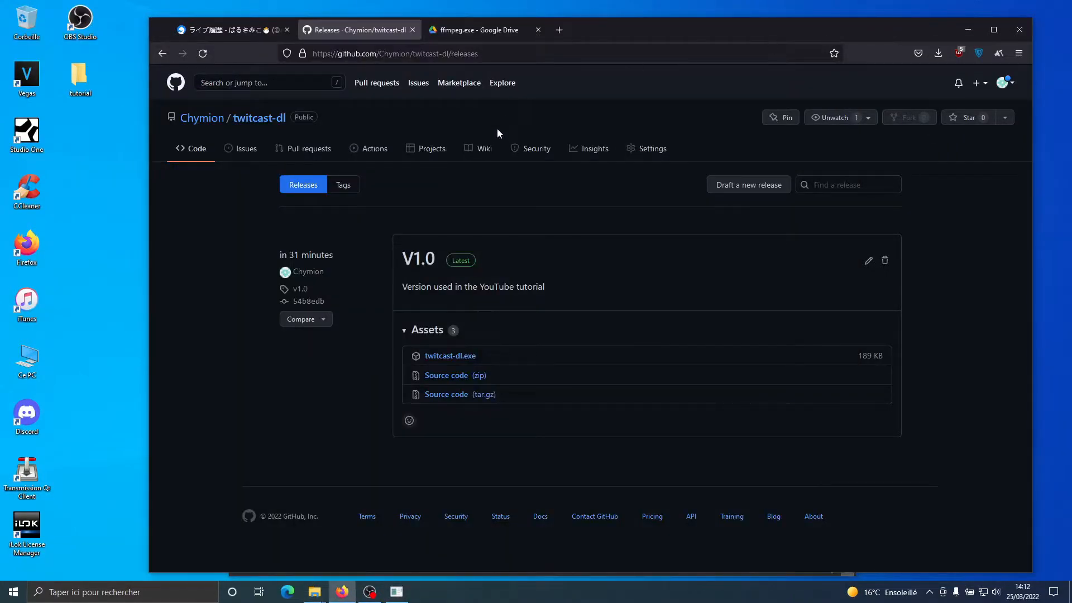
Download ffmpeg.exe from its Google Drive page, accepting the download without a virus scan.
{"action": "left_click", "coordinate": [482, 32]}
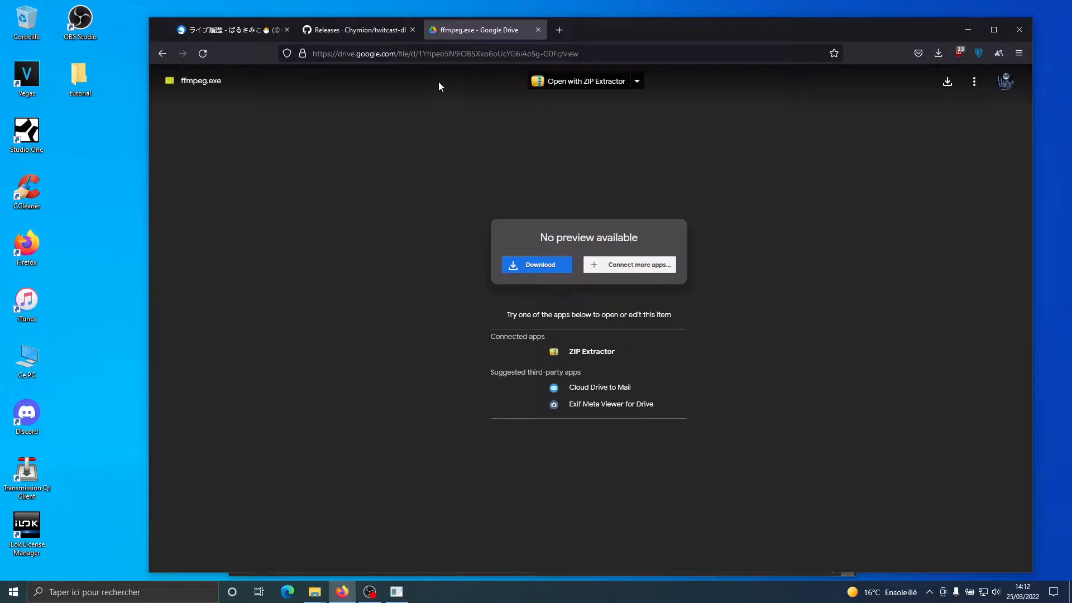
{"action": "left_click", "coordinate": [540, 265]}
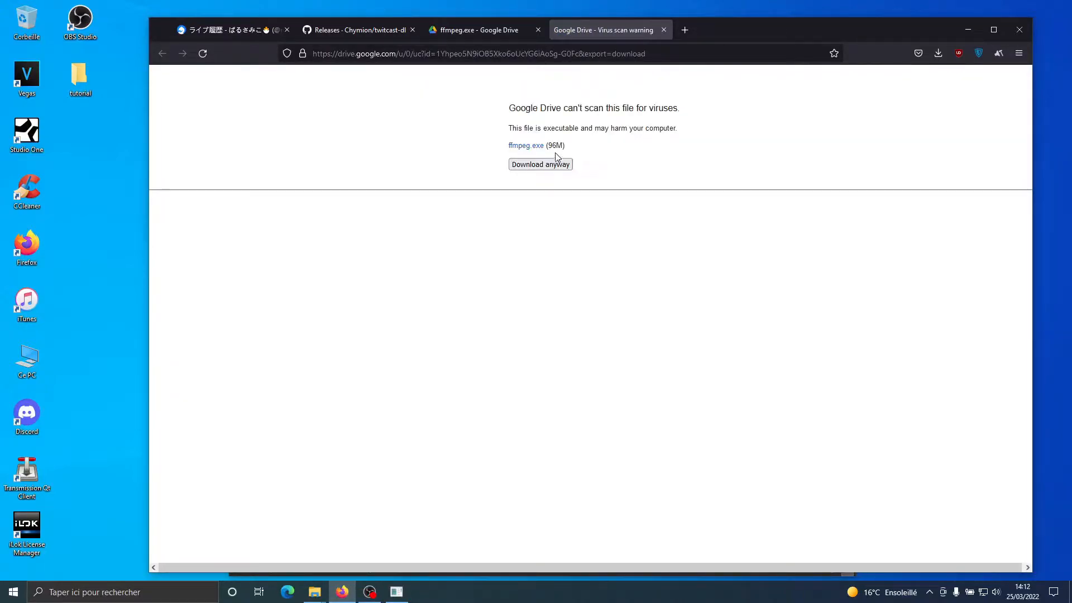
{"action": "left_click", "coordinate": [539, 170]}
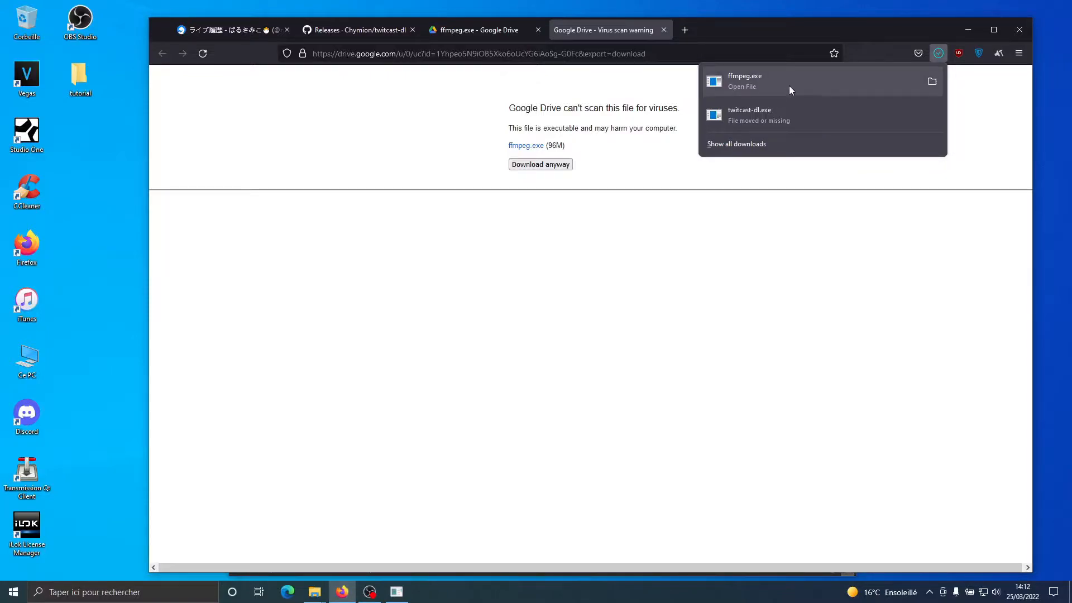
Show the downloaded ffmpeg.exe in the Downloads folder and cut it for moving.
{"action": "left_click", "coordinate": [927, 81]}
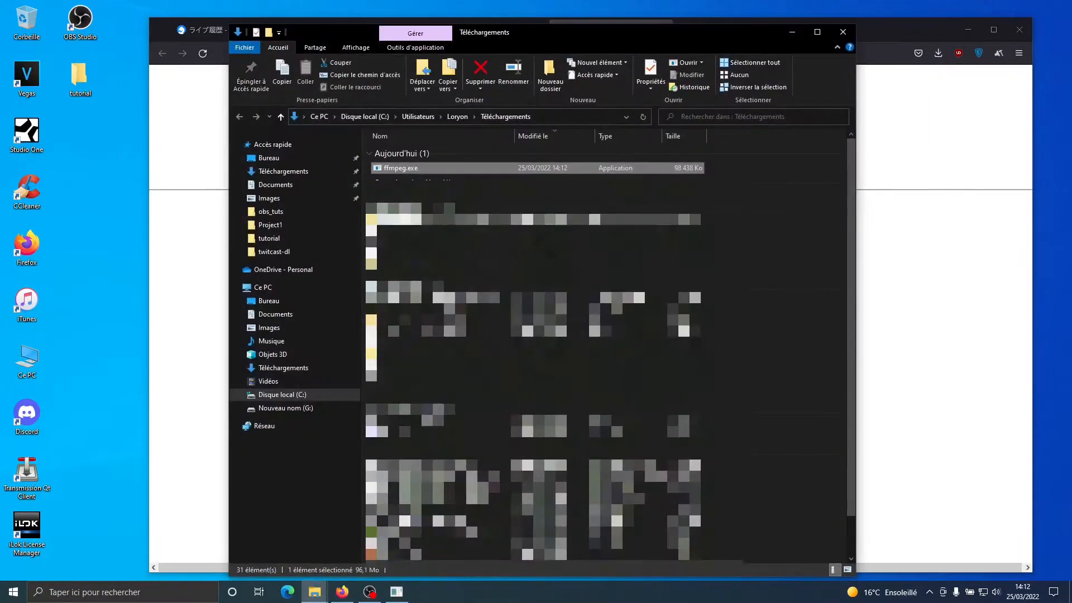
{"action": "right_click", "coordinate": [391, 169]}
{"action": "left_click", "coordinate": [433, 332]}
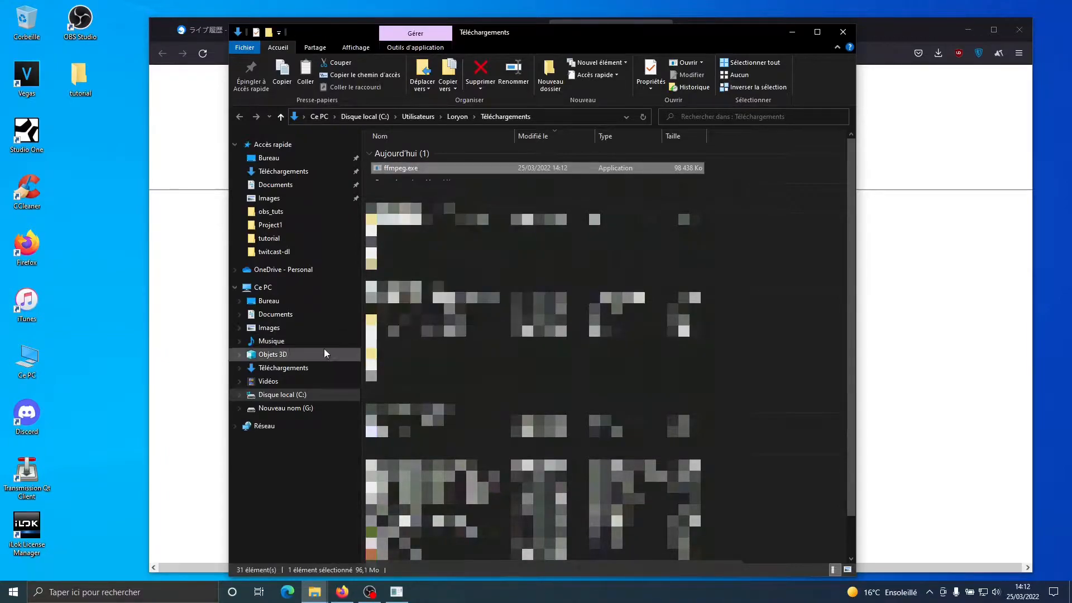
Create a new folder named ffmpeg inside Programmes (x86) on the local disk C:.
{"action": "left_click", "coordinate": [279, 396]}
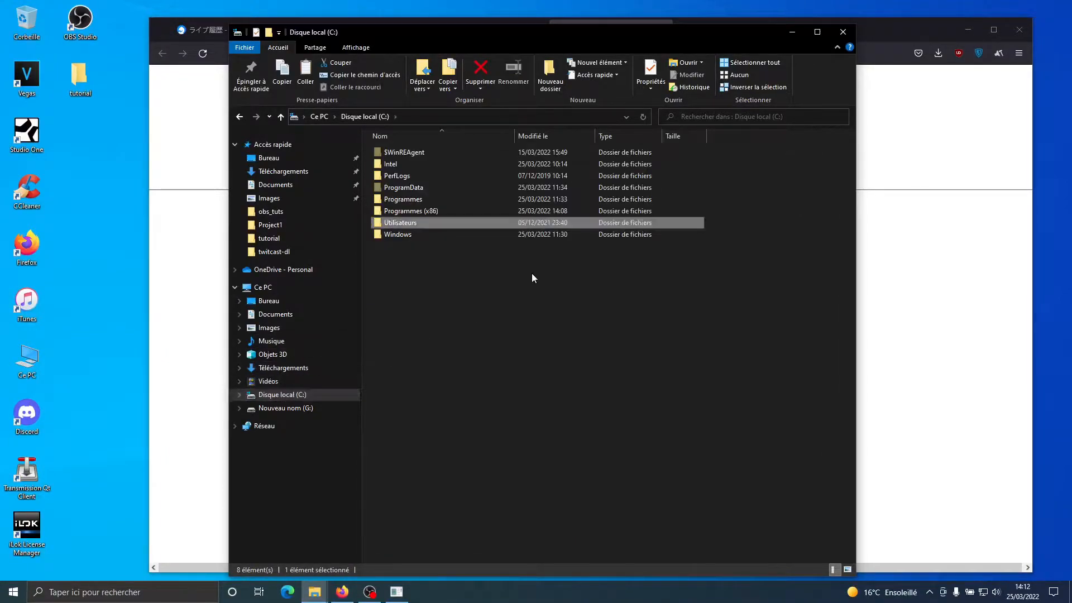
{"action": "left_click", "coordinate": [403, 213]}
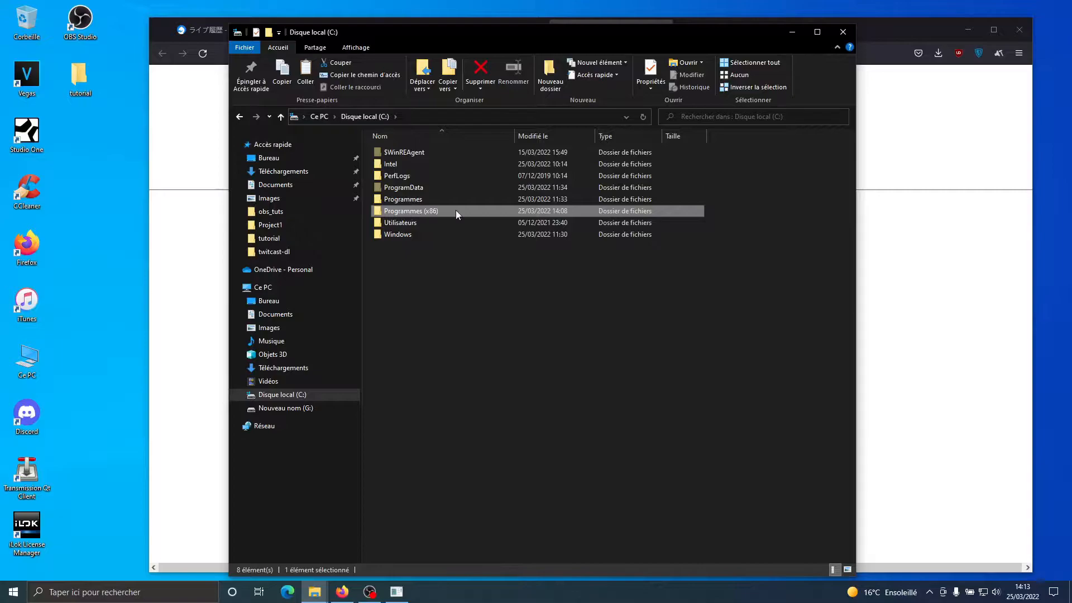
{"action": "double_click", "coordinate": [408, 212]}
{"action": "right_click", "coordinate": [393, 492]}
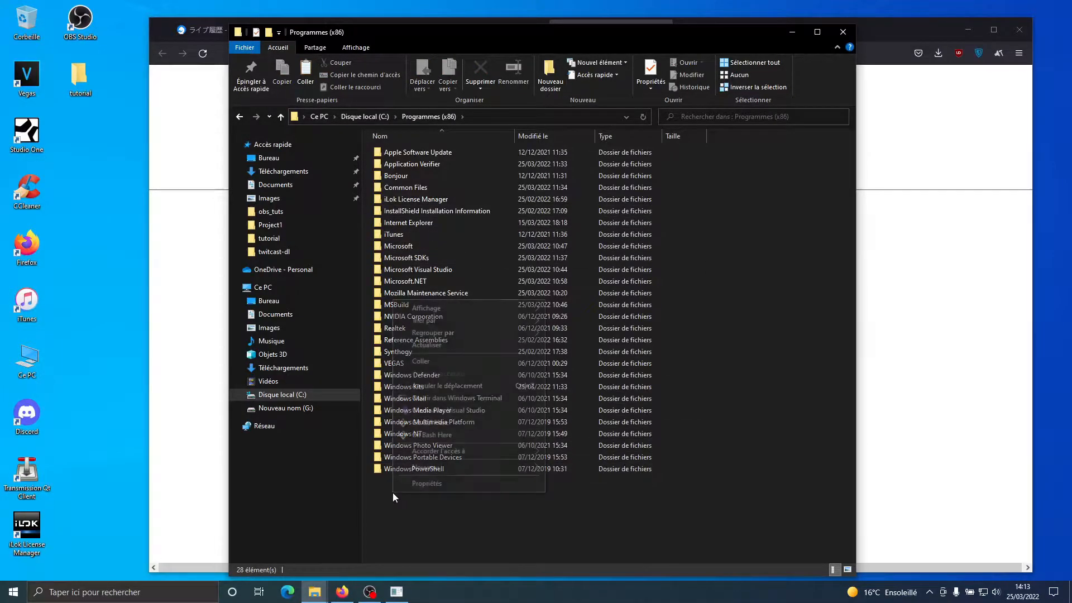
{"action": "mouse_move", "coordinate": [431, 469]}
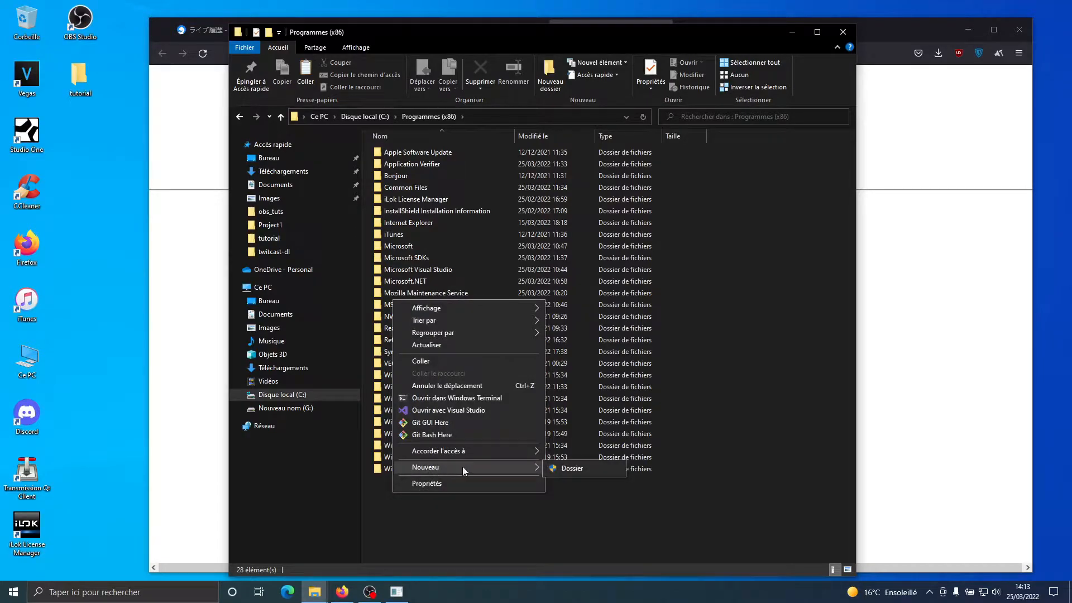
{"action": "left_click", "coordinate": [558, 464]}
{"action": "type", "text": "f"}
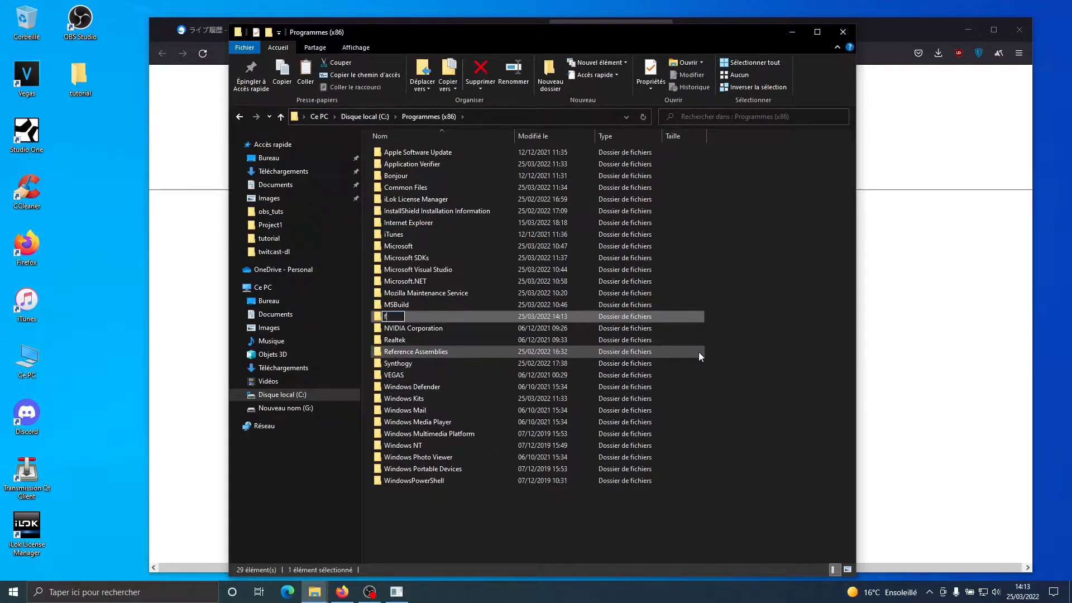
{"action": "type", "text": "fmpeg"}
{"action": "key", "text": "Return"}
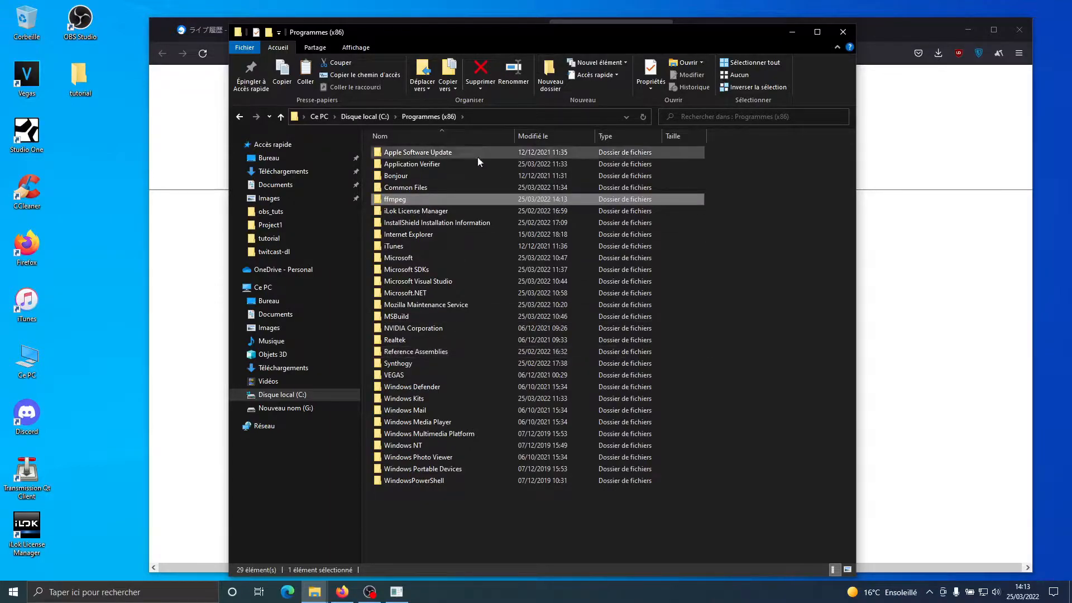
Paste ffmpeg.exe into the new ffmpeg folder with administrator permission and close the folder window.
{"action": "double_click", "coordinate": [422, 199]}
{"action": "right_click", "coordinate": [401, 185]}
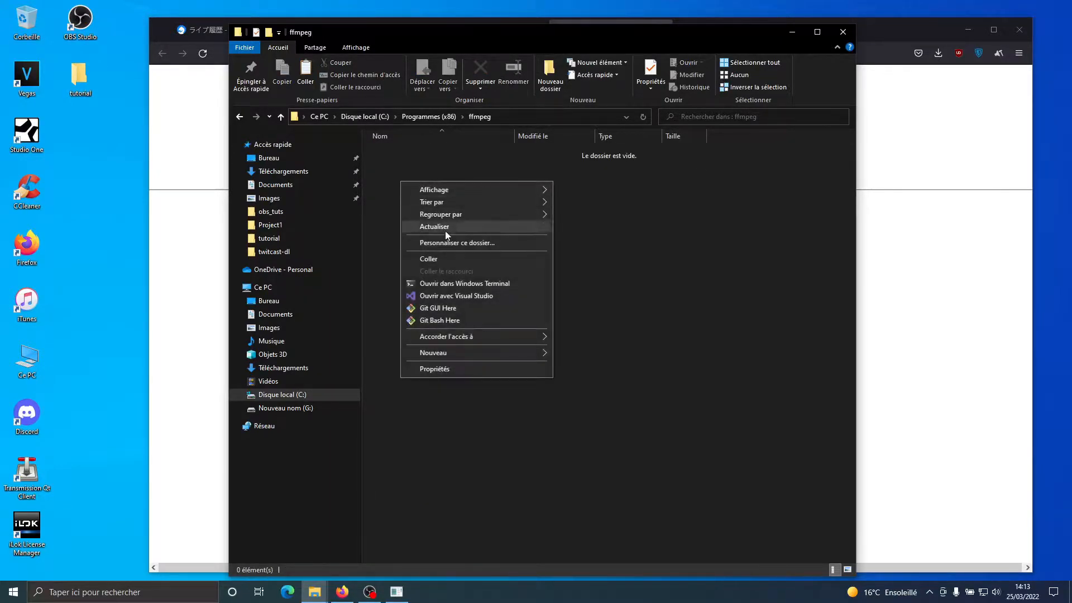
{"action": "left_click", "coordinate": [438, 256]}
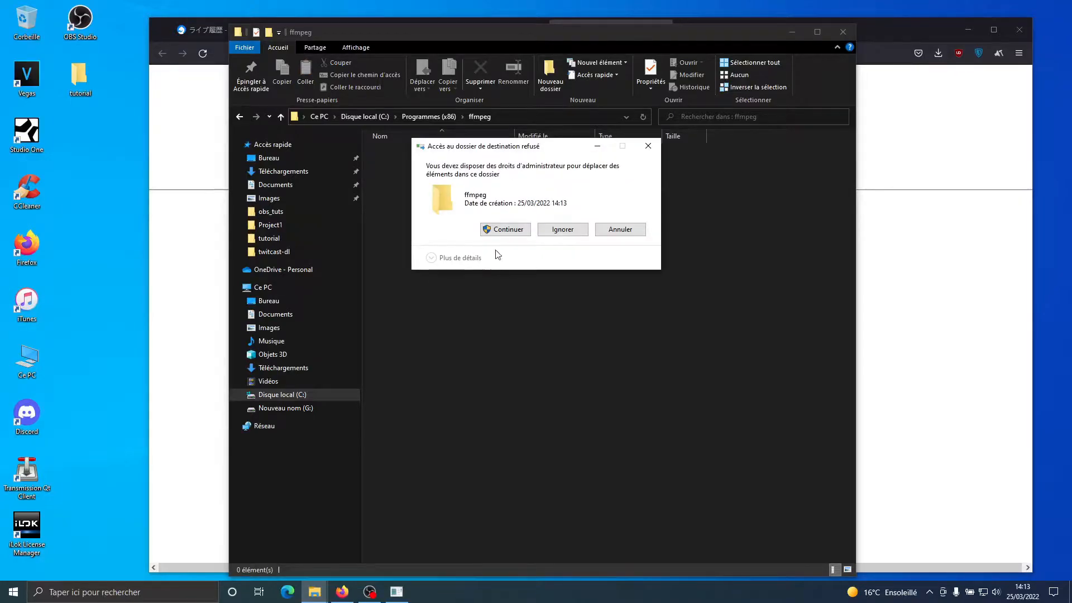
{"action": "left_click", "coordinate": [528, 233]}
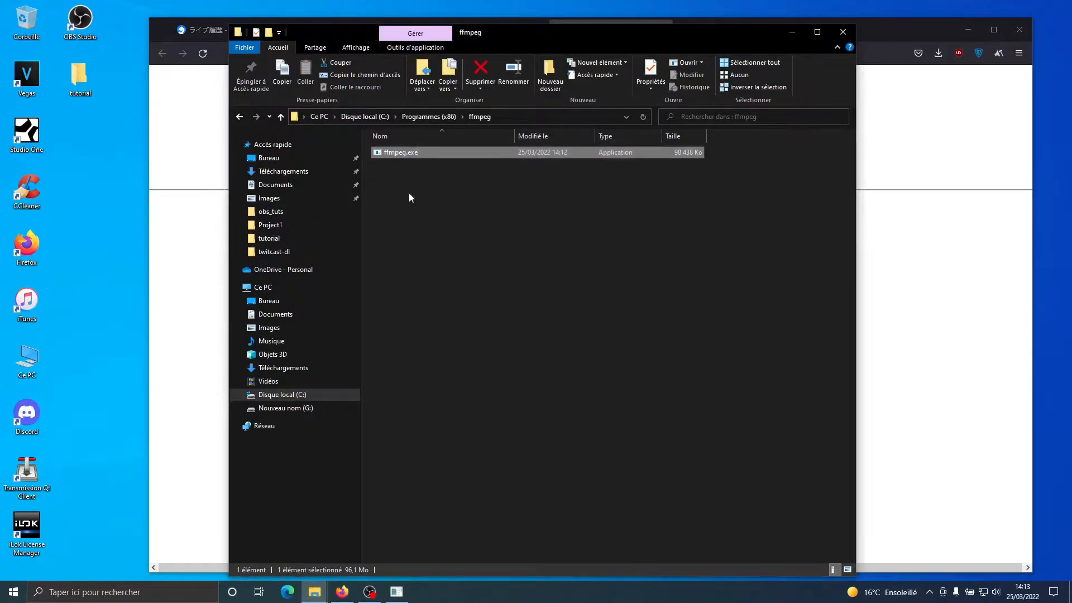
{"action": "left_click", "coordinate": [420, 196]}
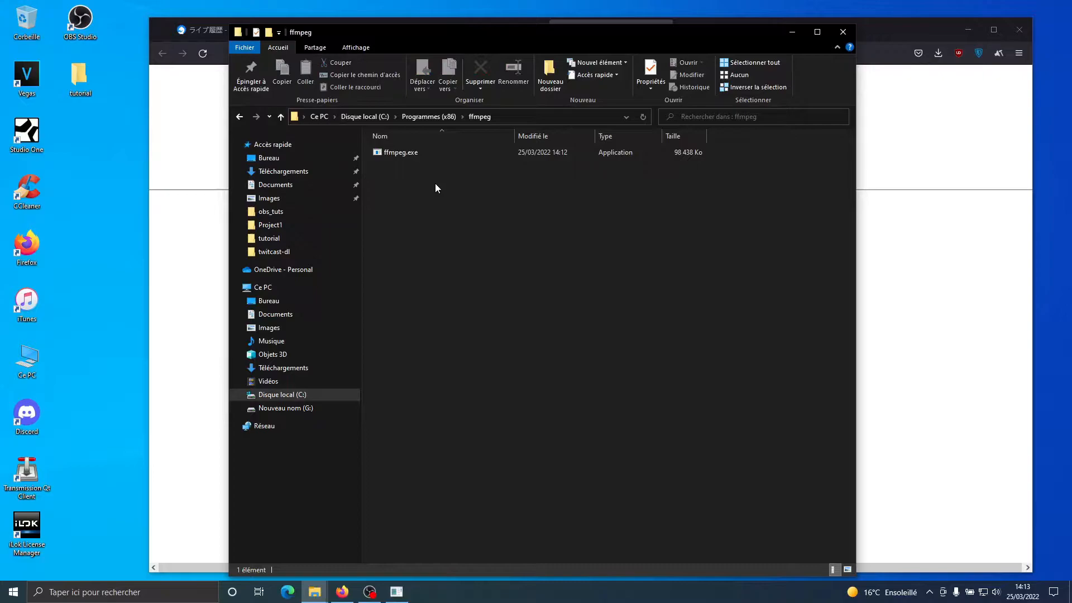
{"action": "left_click", "coordinate": [416, 154]}
{"action": "left_click", "coordinate": [539, 193]}
{"action": "left_click", "coordinate": [836, 34]}
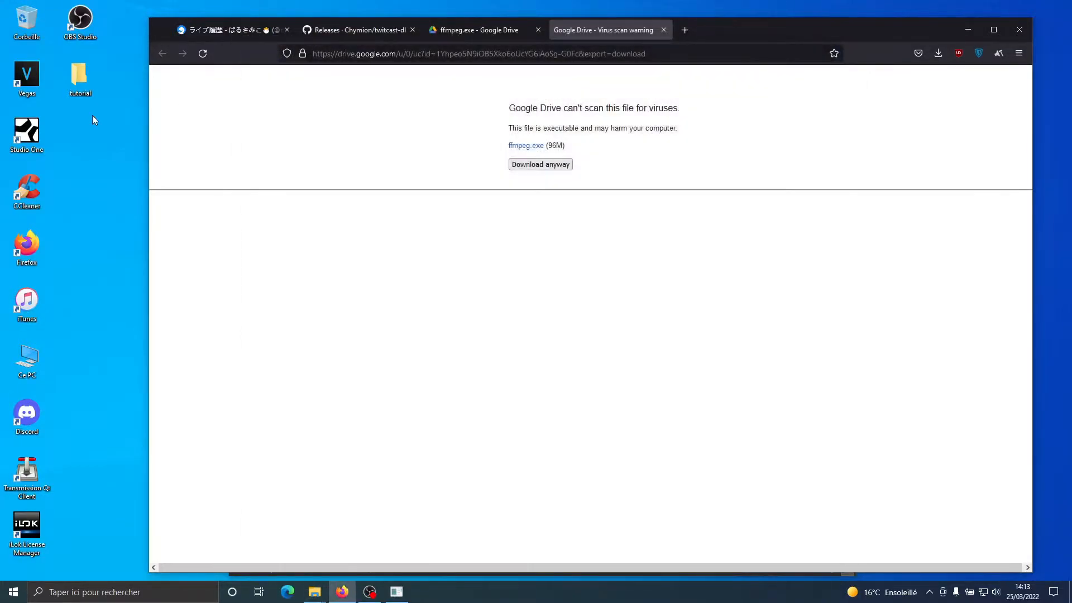
Run twitcast-dl.exe again from the tutorial folder and copy the JavaScript snippet that the console provides.
{"action": "double_click", "coordinate": [78, 78]}
{"action": "left_click", "coordinate": [395, 185]}
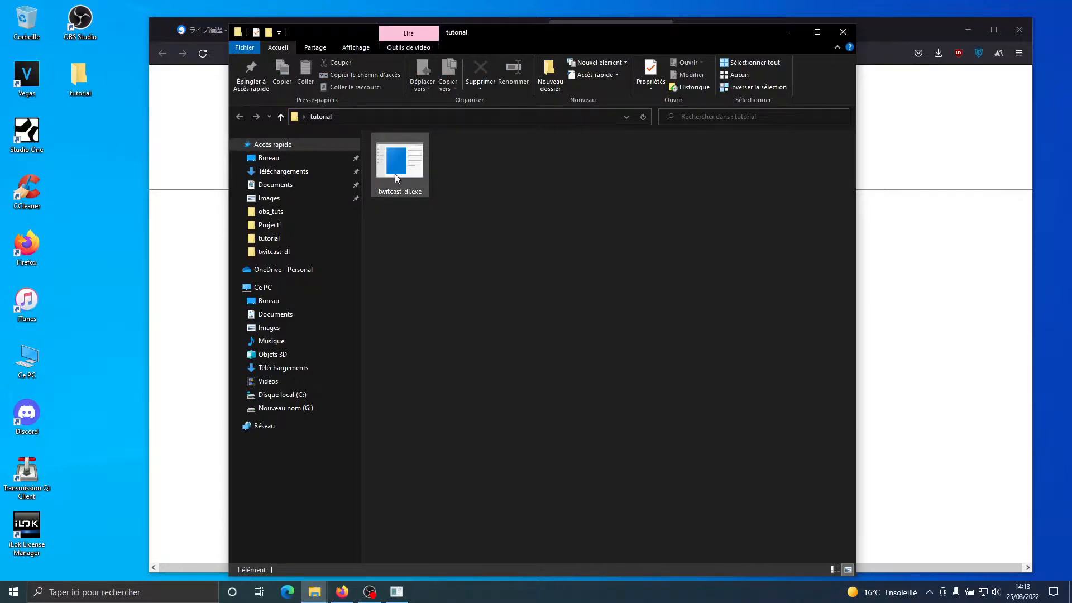
{"action": "double_click", "coordinate": [395, 173]}
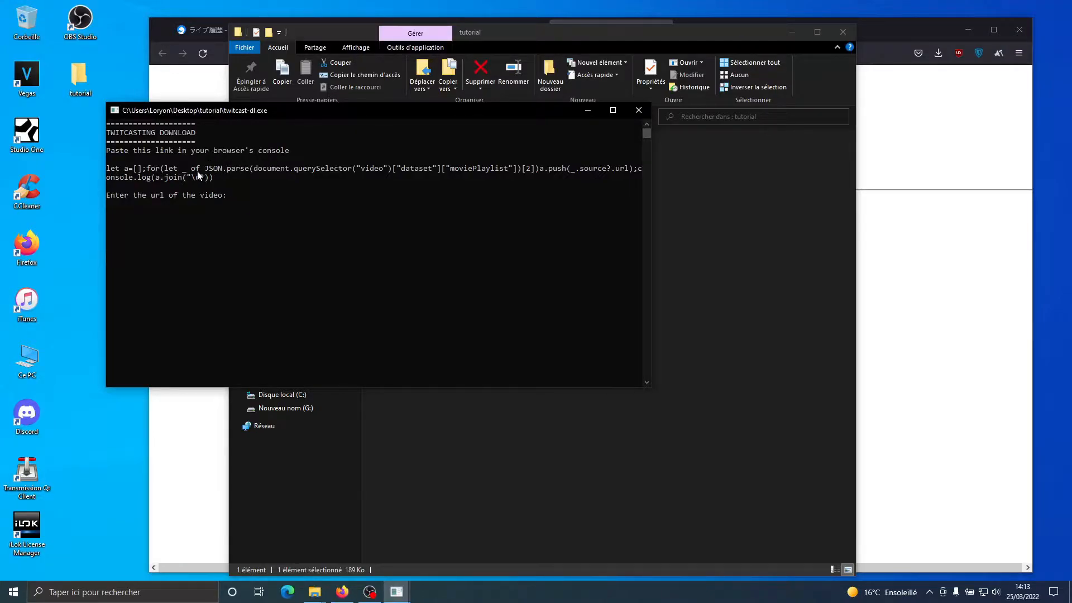
{"action": "left_click_drag", "start_coordinate": [213, 176], "coordinate": [107, 175]}
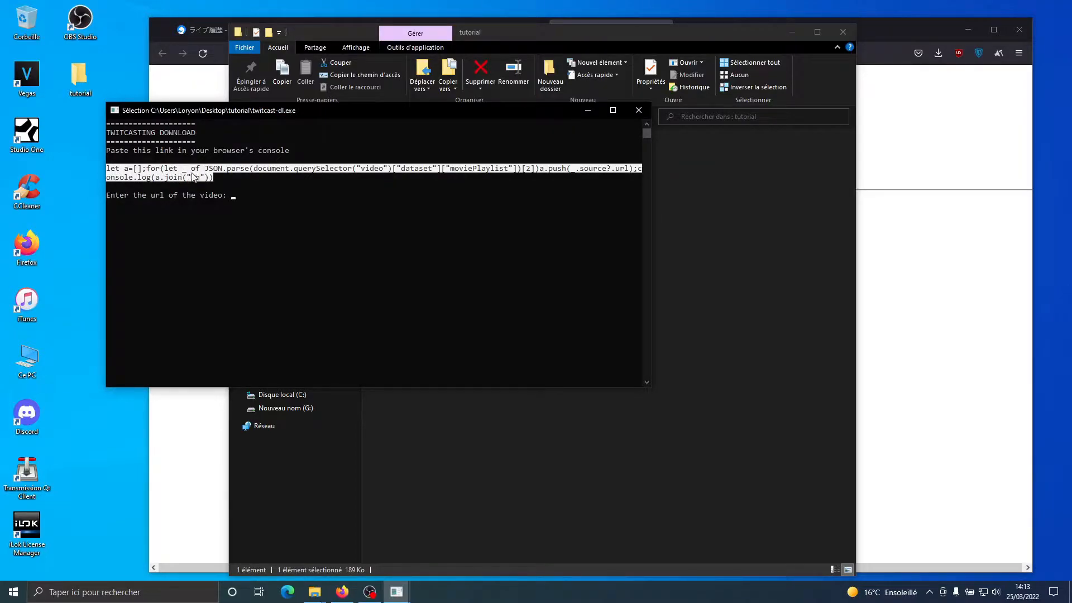
{"action": "right_click", "coordinate": [157, 177]}
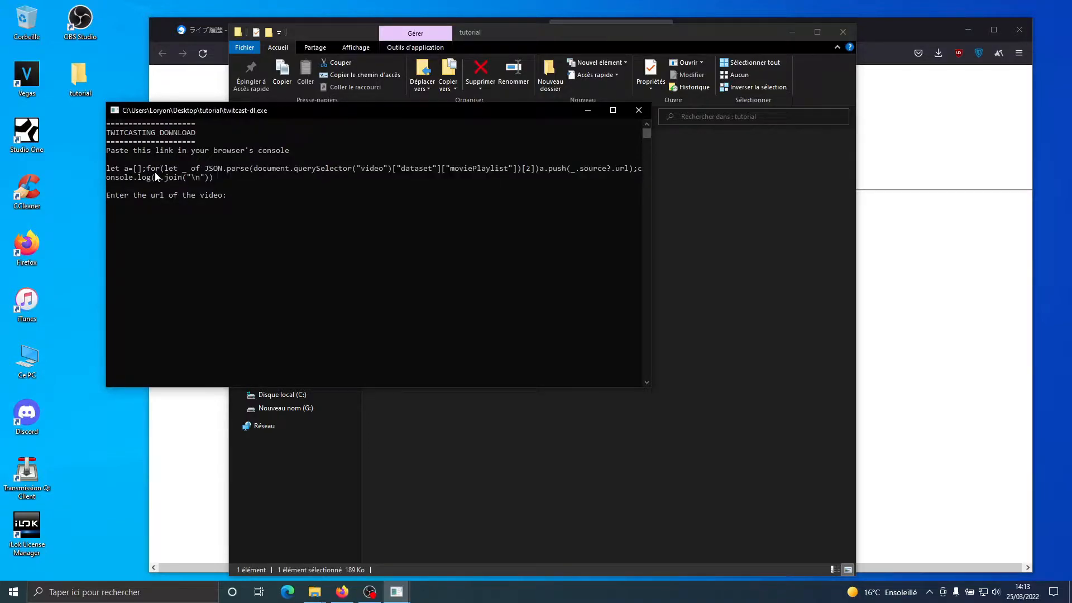
Open the 06:07 recording dated 2021/10/18 from the TwitCasting live history in the browser and start its playback.
{"action": "left_click", "coordinate": [868, 47]}
{"action": "left_click", "coordinate": [240, 33]}
{"action": "scroll", "coordinate": [334, 264], "scroll_direction": "down", "scroll_amount": 3}
{"action": "scroll", "coordinate": [334, 264], "scroll_direction": "up", "scroll_amount": 2}
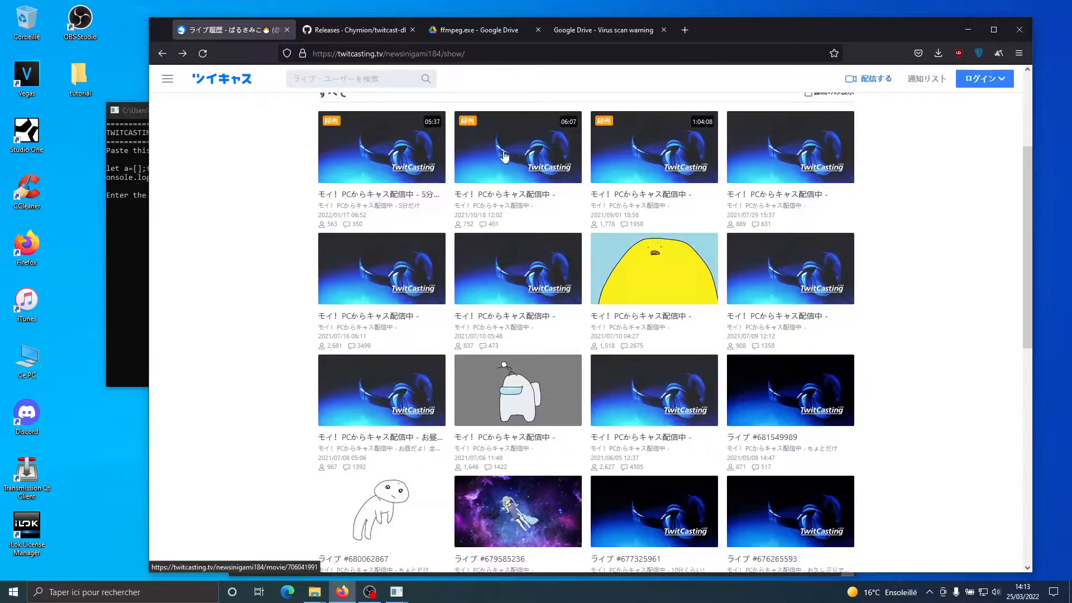
{"action": "left_click", "coordinate": [550, 152]}
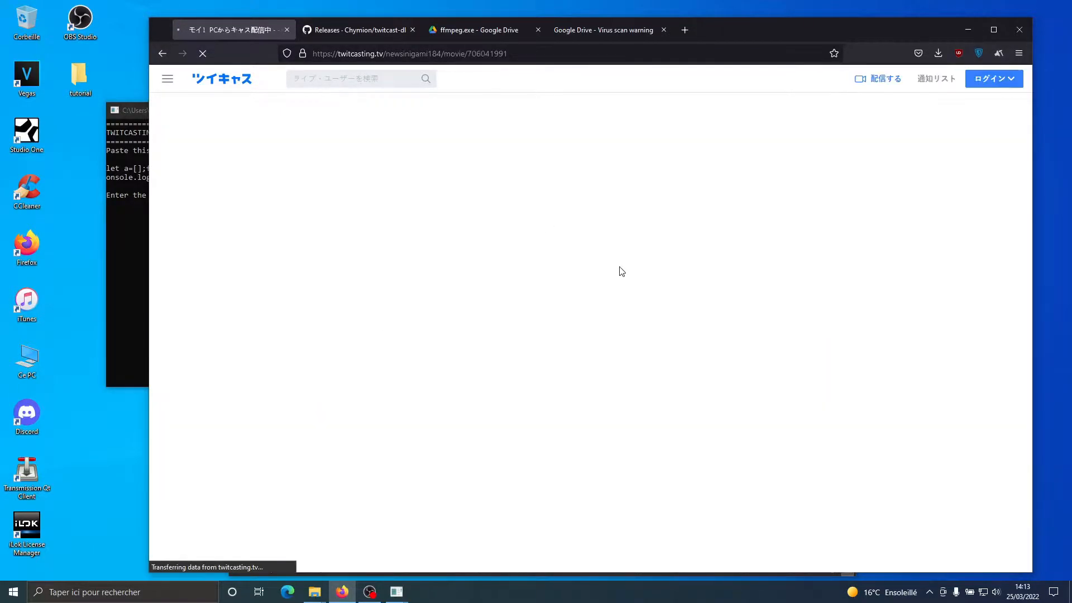
{"action": "scroll", "coordinate": [478, 270], "scroll_direction": "down", "scroll_amount": 1}
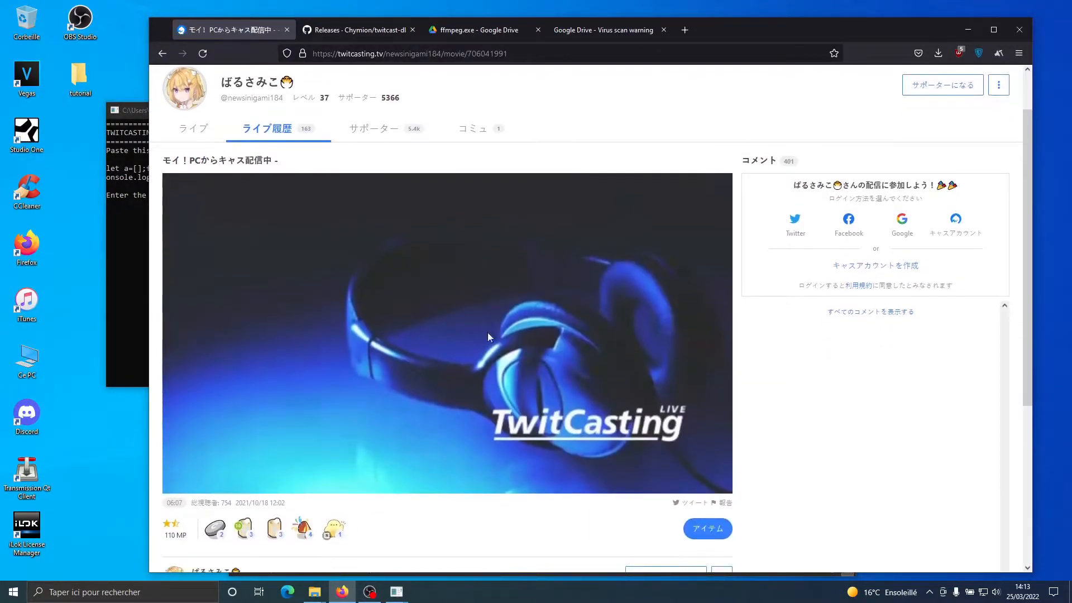
{"action": "left_click", "coordinate": [448, 333]}
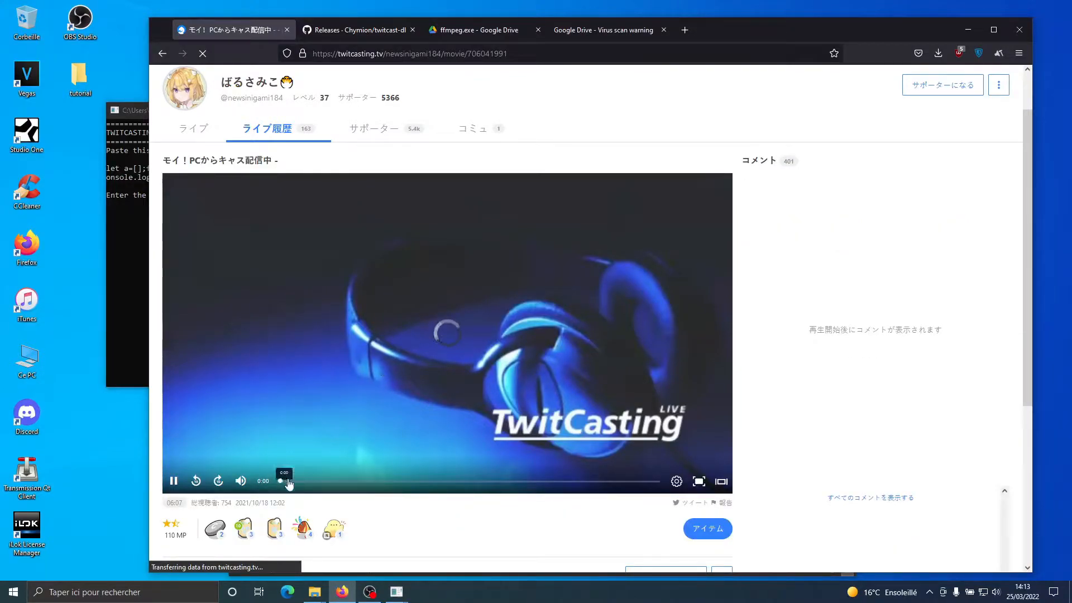
Pause the recording, run the copied JavaScript snippet in the page's developer console, and copy the stream link it outputs.
{"action": "left_click", "coordinate": [184, 483]}
{"action": "right_click", "coordinate": [609, 126]}
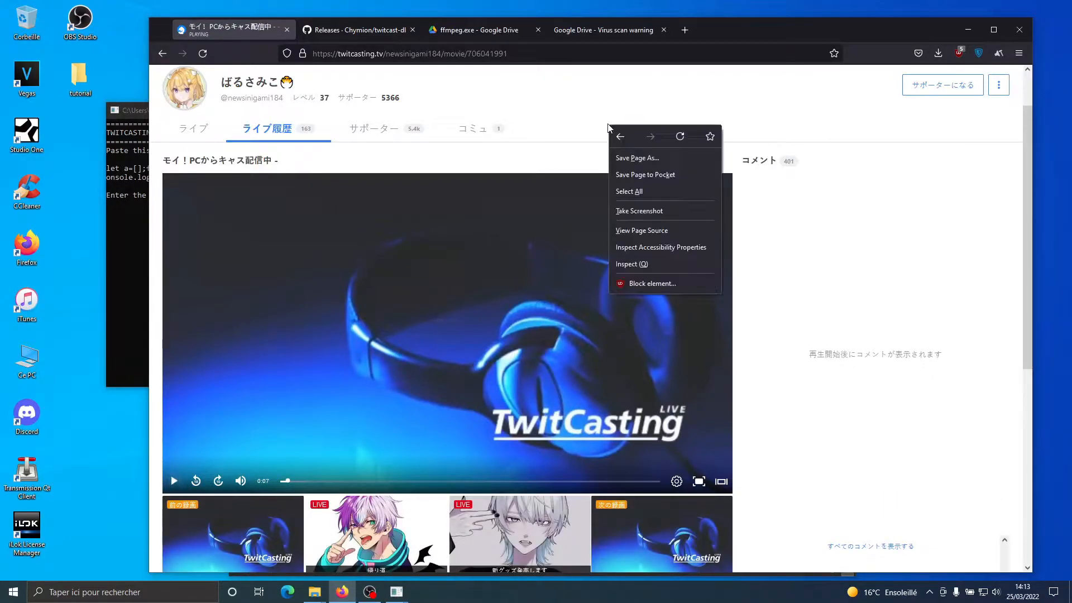
{"action": "left_click", "coordinate": [674, 267]}
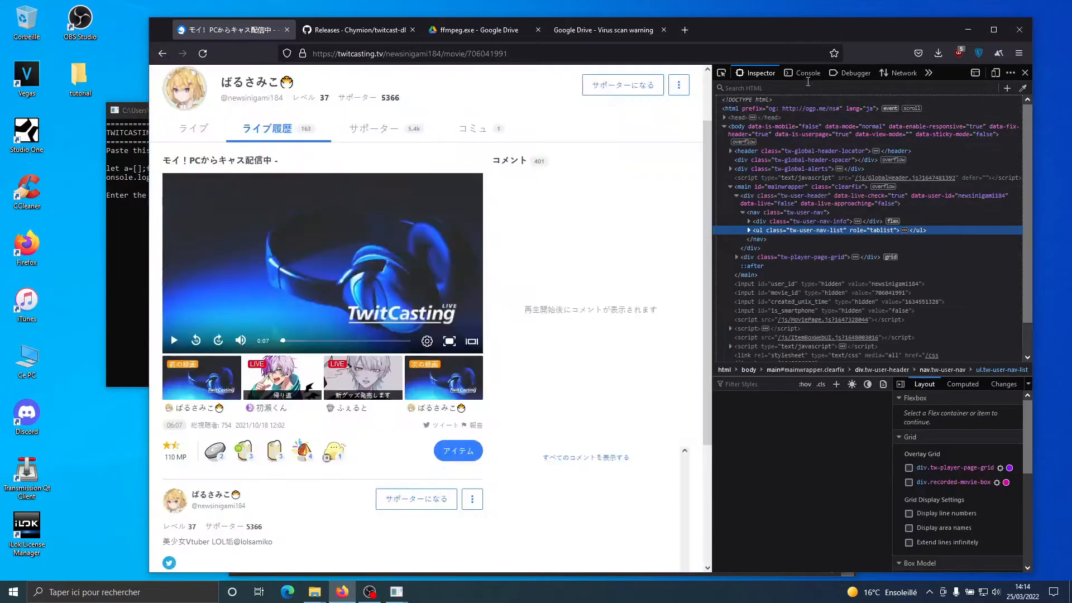
{"action": "left_click", "coordinate": [807, 73]}
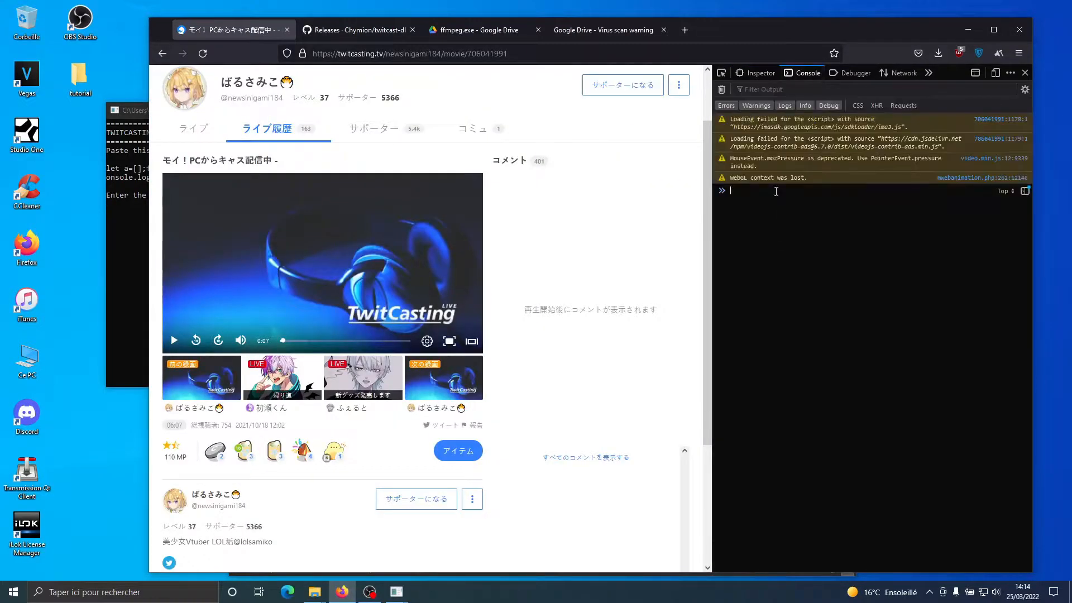
{"action": "type", "text": "let a=[];for(let _ of JSON.parse(document.querySelector(\"video\")[\"dataset\"][\"moviePlaylist\"])[2])a.push(_.source?.url);console.log(a.join(\"\\n\"))"}
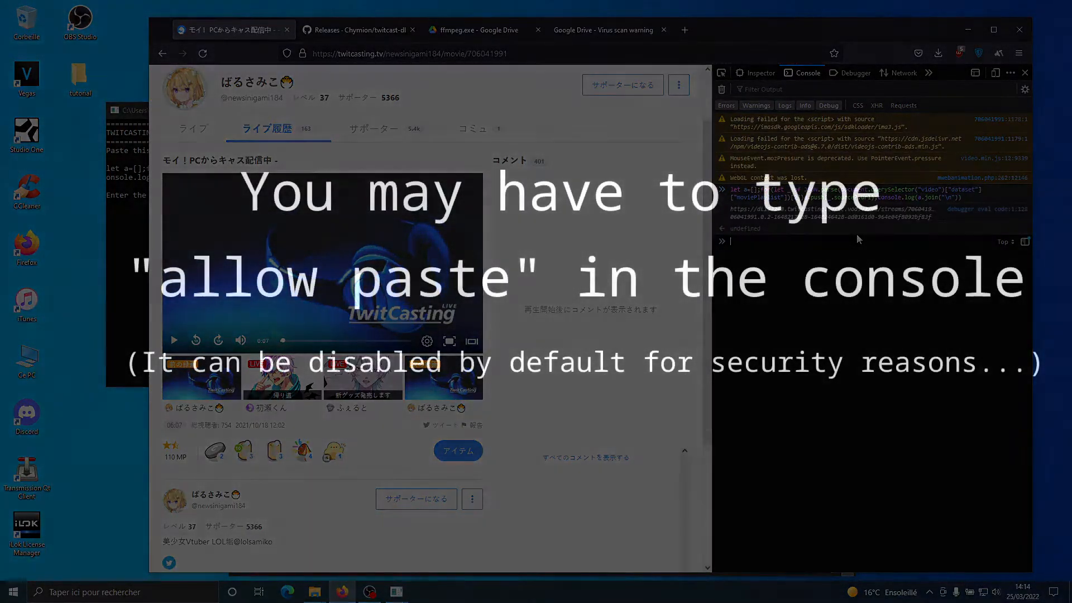
{"action": "key", "text": "Return"}
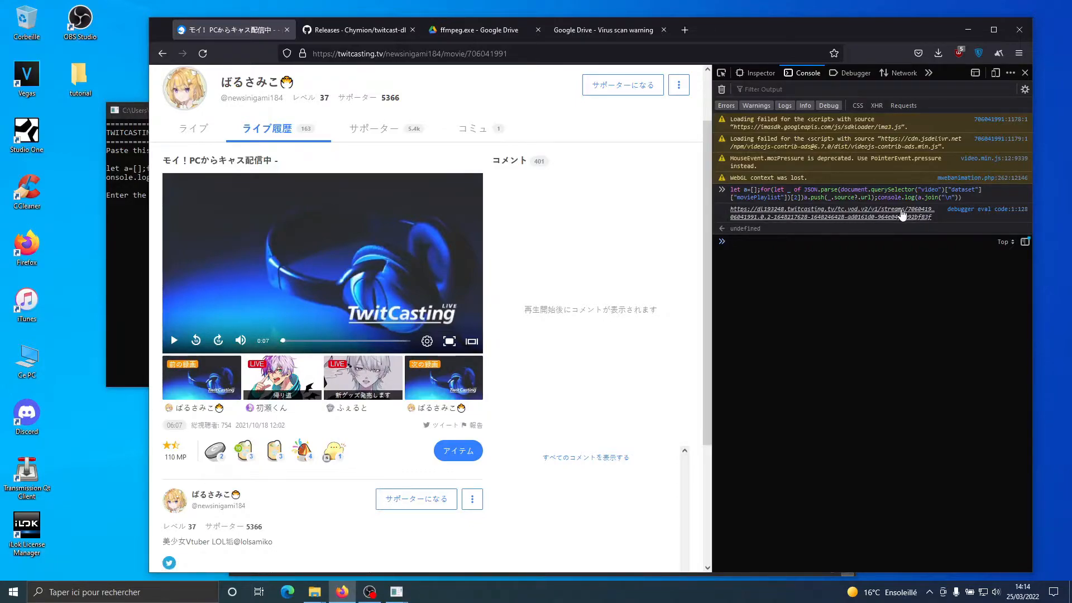
{"action": "right_click", "coordinate": [772, 215]}
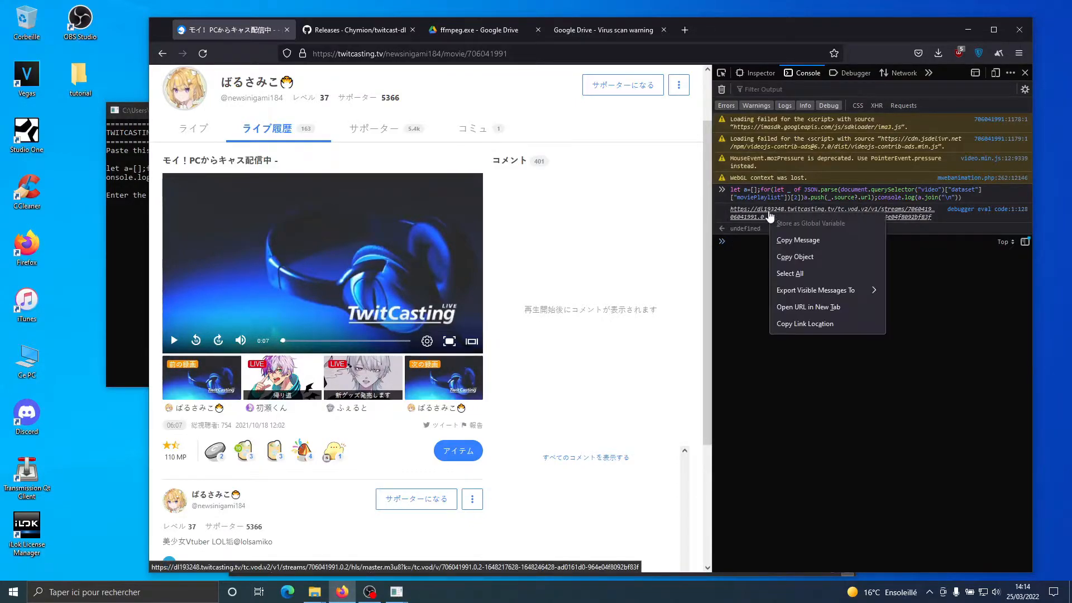
{"action": "left_click", "coordinate": [810, 324]}
Enter the copied stream link as the video URL in the twitcast-dl console and name the output video live1.
{"action": "left_click", "coordinate": [116, 226]}
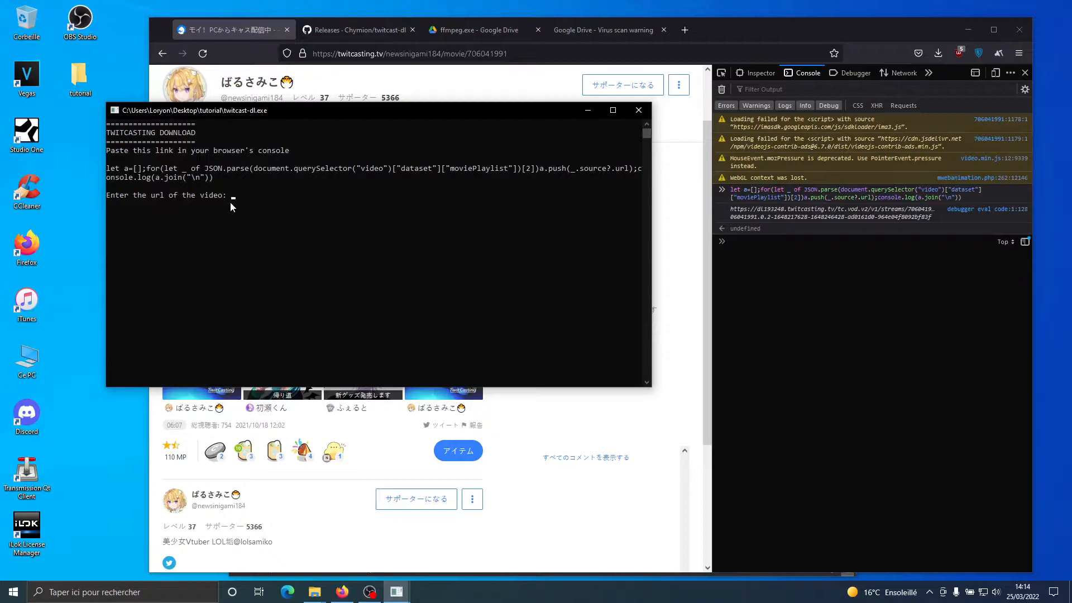
{"action": "key", "text": "ctrl+v"}
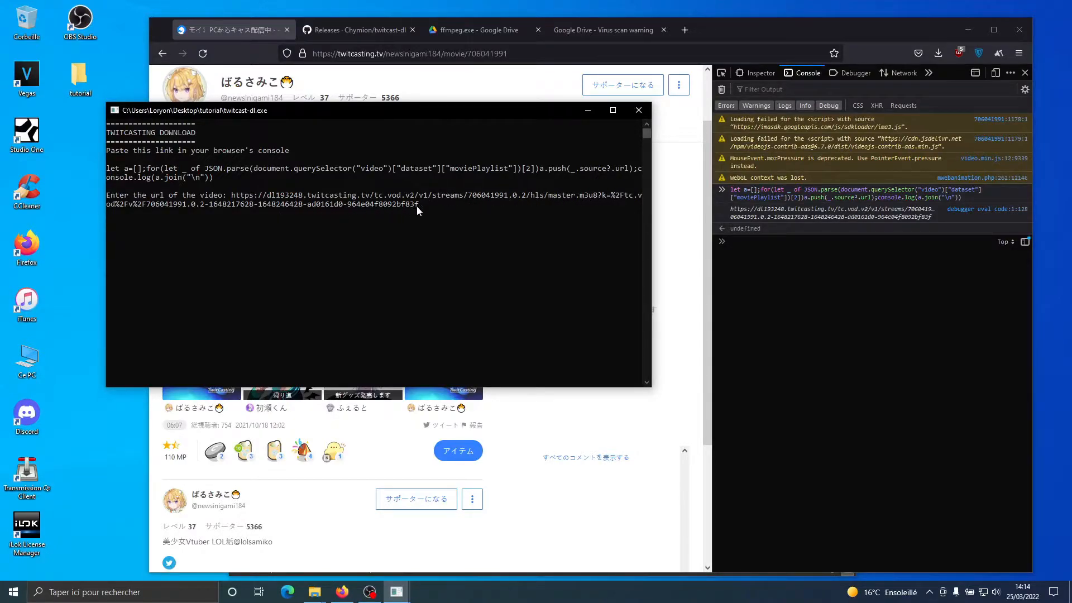
{"action": "left_click", "coordinate": [456, 205]}
{"action": "key", "text": "Return"}
{"action": "key", "text": "Return"}
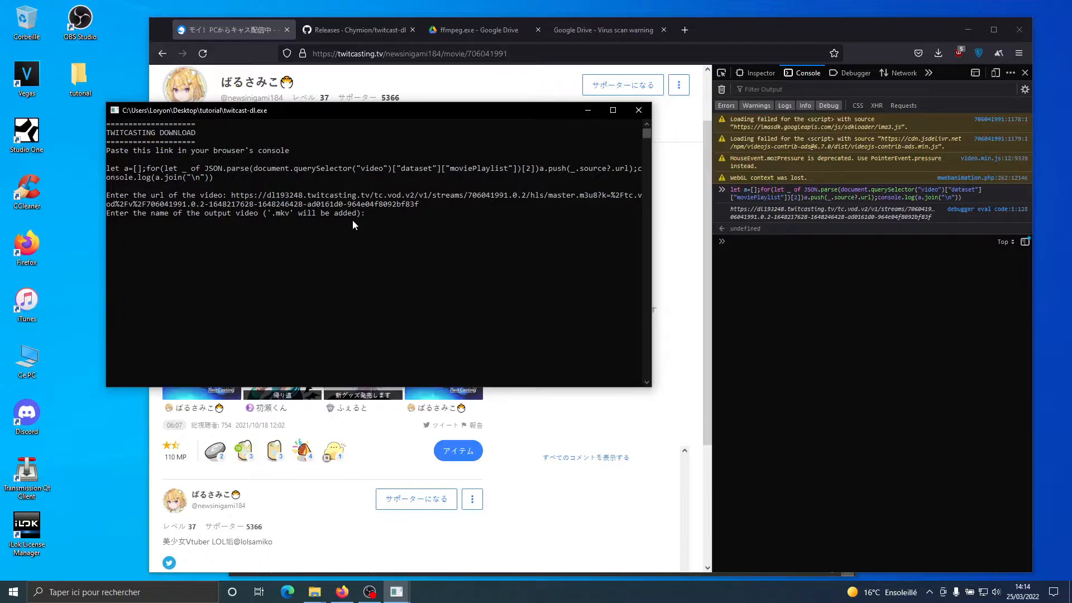
{"action": "type", "text": "1"}
{"action": "key", "text": "Return"}
Search Google for "my user agent" in a new browser tab and copy the full user agent string.
{"action": "left_click", "coordinate": [685, 30]}
{"action": "left_click", "coordinate": [413, 307]}
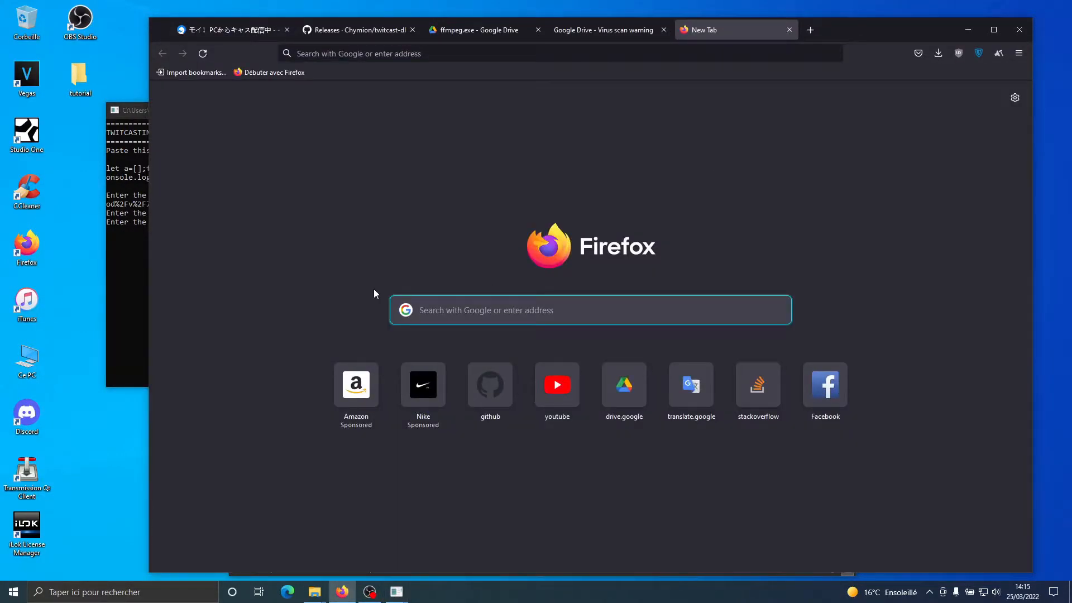
{"action": "type", "text": "my user agent"}
{"action": "key", "text": "Return"}
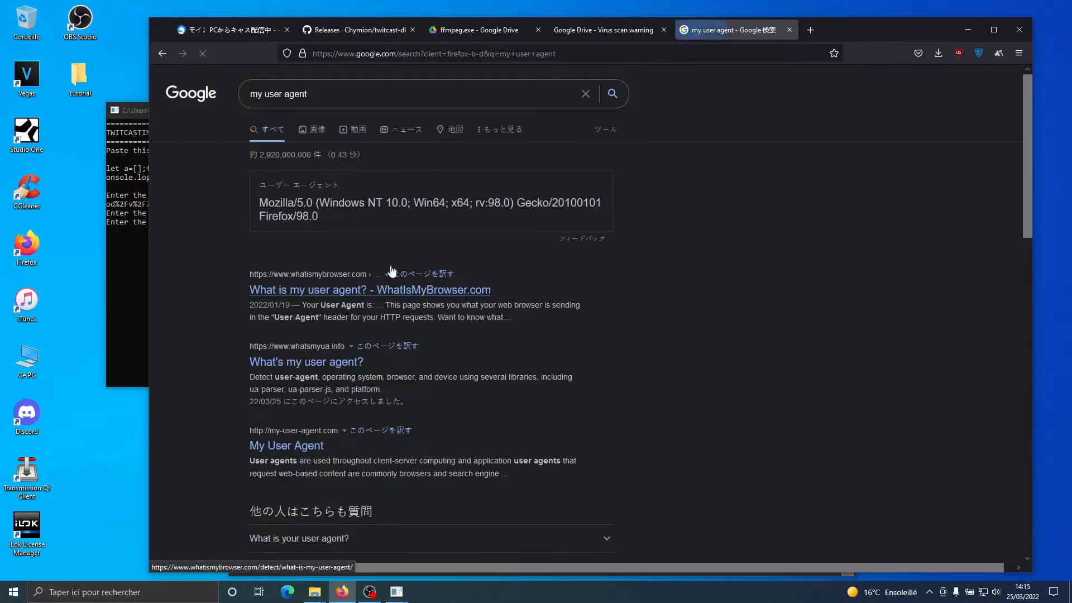
{"action": "mouse_move", "coordinate": [338, 215]}
{"action": "left_mouse_down"}
{"action": "mouse_move", "coordinate": [254, 207]}
{"action": "mouse_move", "coordinate": [321, 218]}
{"action": "left_mouse_up"}
{"action": "left_click", "coordinate": [281, 202]}
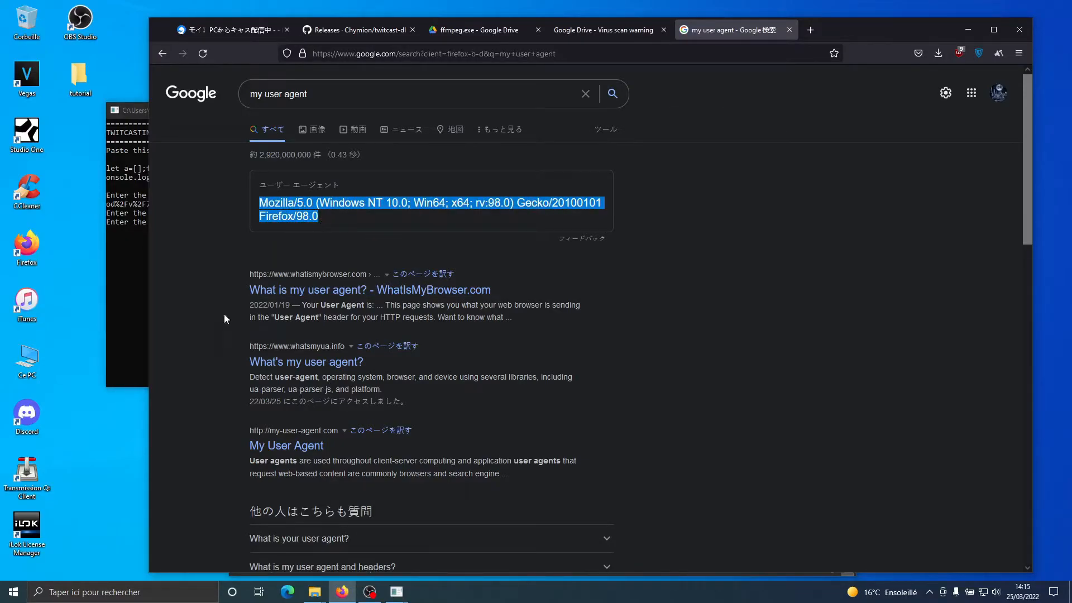
Paste the copied user agent into the twitcast-dl console and start the download.
{"action": "left_click", "coordinate": [115, 246]}
{"action": "right_click", "coordinate": [313, 236]}
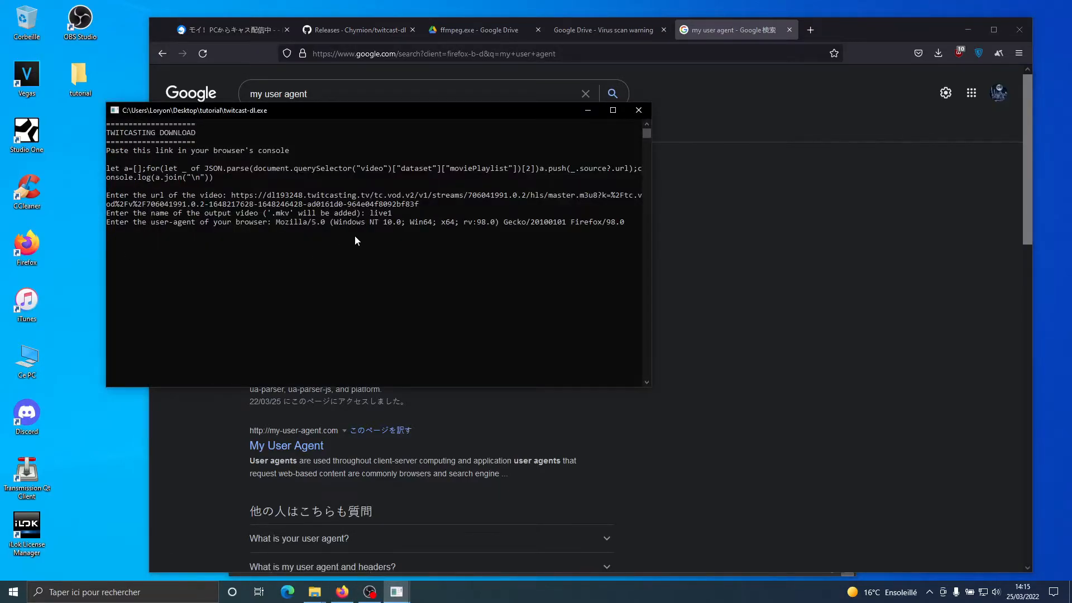
{"action": "key", "text": "Return"}
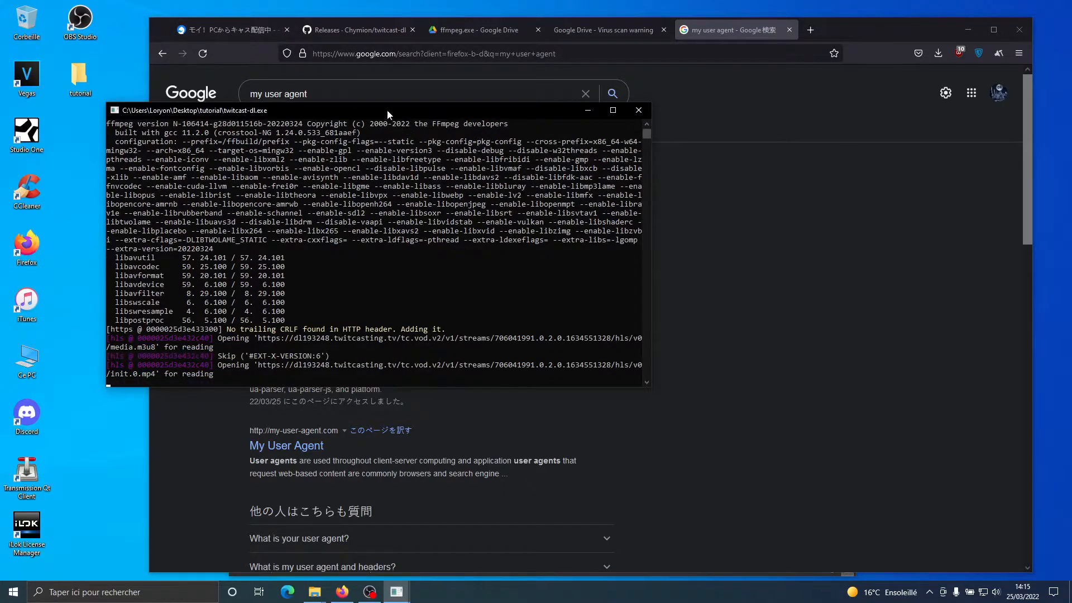
{"action": "left_click_drag", "start_coordinate": [388, 114], "coordinate": [352, 93]}
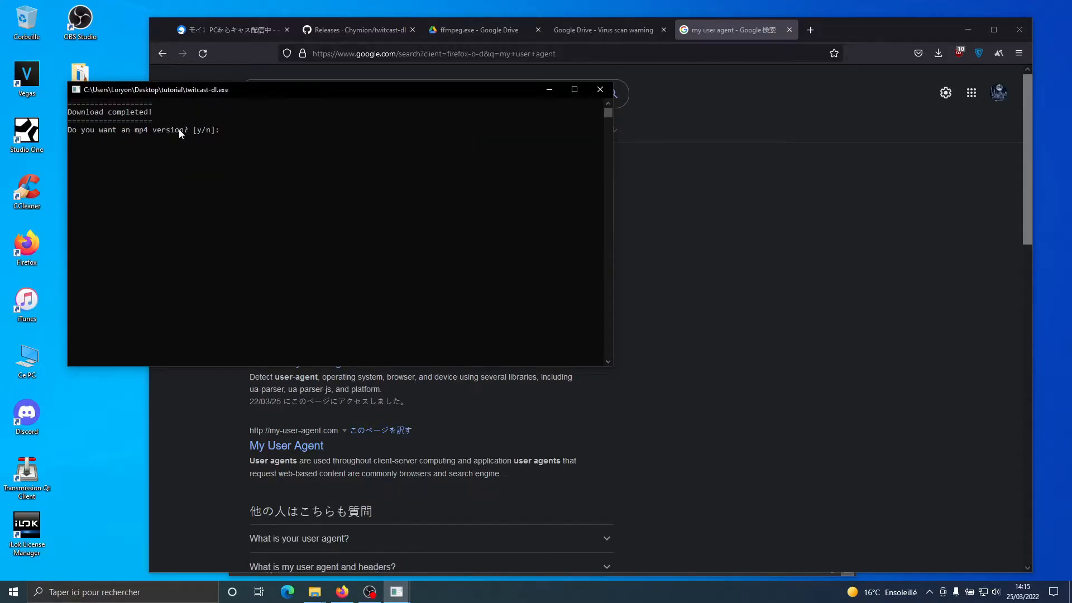
Request an mp4 version of the downloaded video and decline downloading another one.
{"action": "left_click", "coordinate": [229, 135]}
{"action": "type", "text": "y"}
{"action": "key", "text": "Return"}
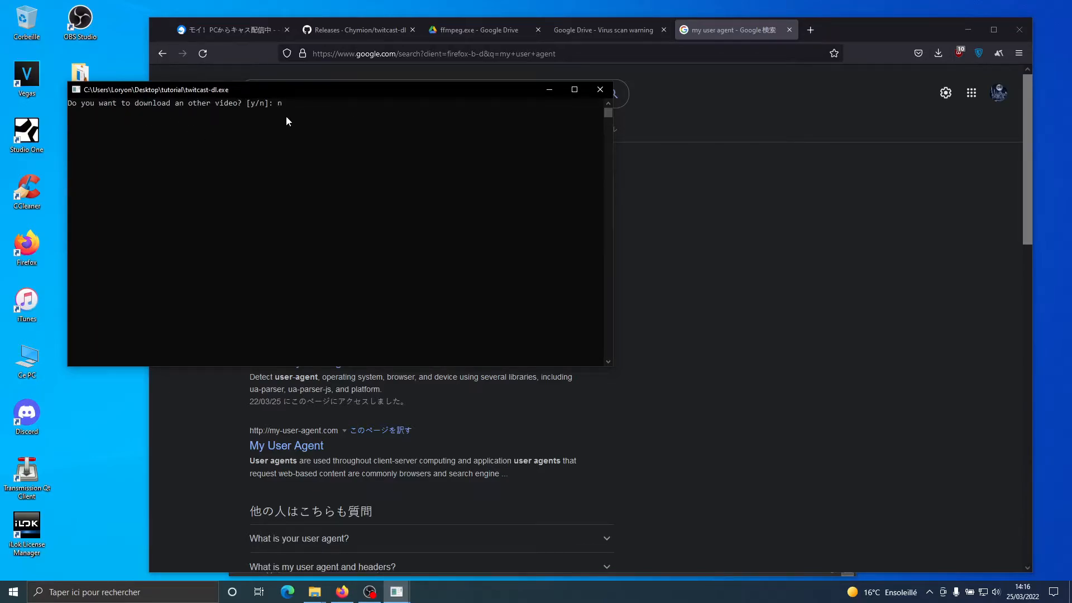
{"action": "type", "text": "n"}
{"action": "key", "text": "Return"}
Play live1.mp4 from the tutorial folder, skip ahead to check it, and close the player and the folder.
{"action": "left_click", "coordinate": [83, 83]}
{"action": "double_click", "coordinate": [84, 85]}
{"action": "left_click_drag", "start_coordinate": [532, 238], "coordinate": [484, 250]}
{"action": "left_click", "coordinate": [460, 164]}
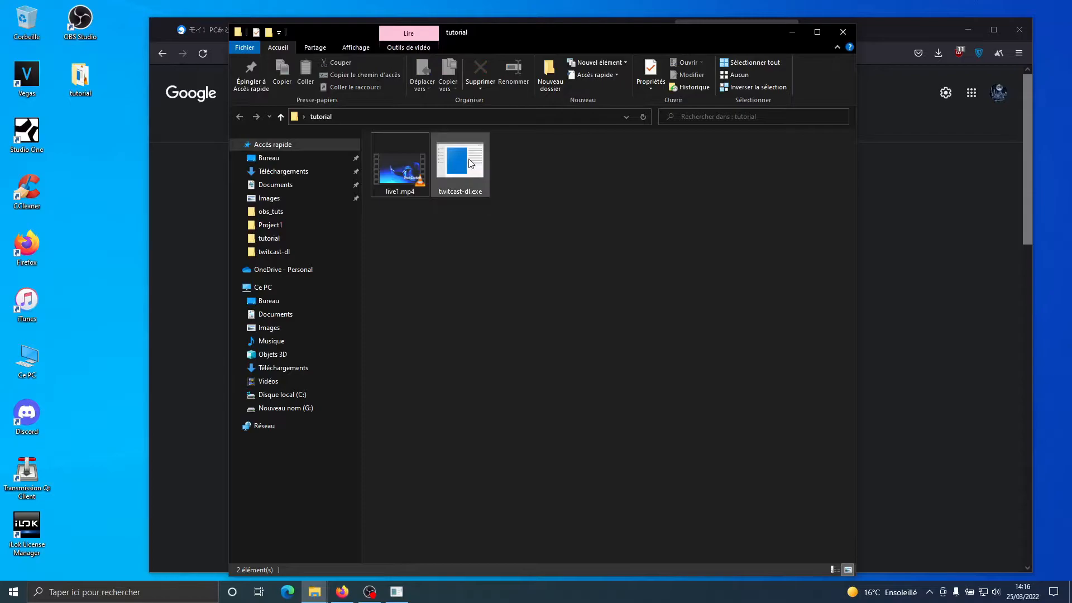
{"action": "double_click", "coordinate": [392, 169]}
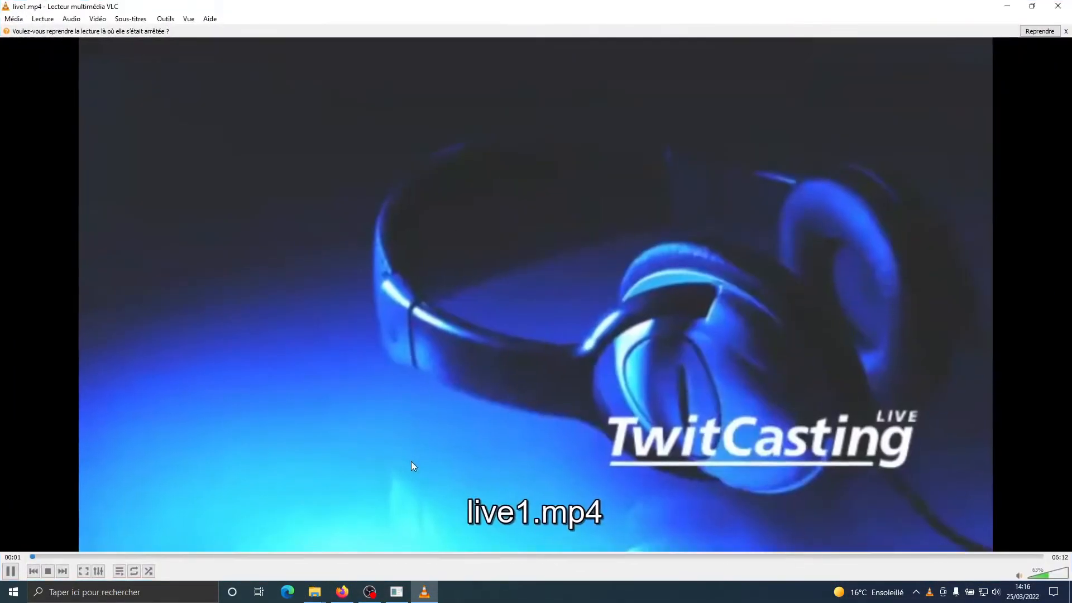
{"action": "left_click_drag", "start_coordinate": [256, 557], "coordinate": [433, 557]}
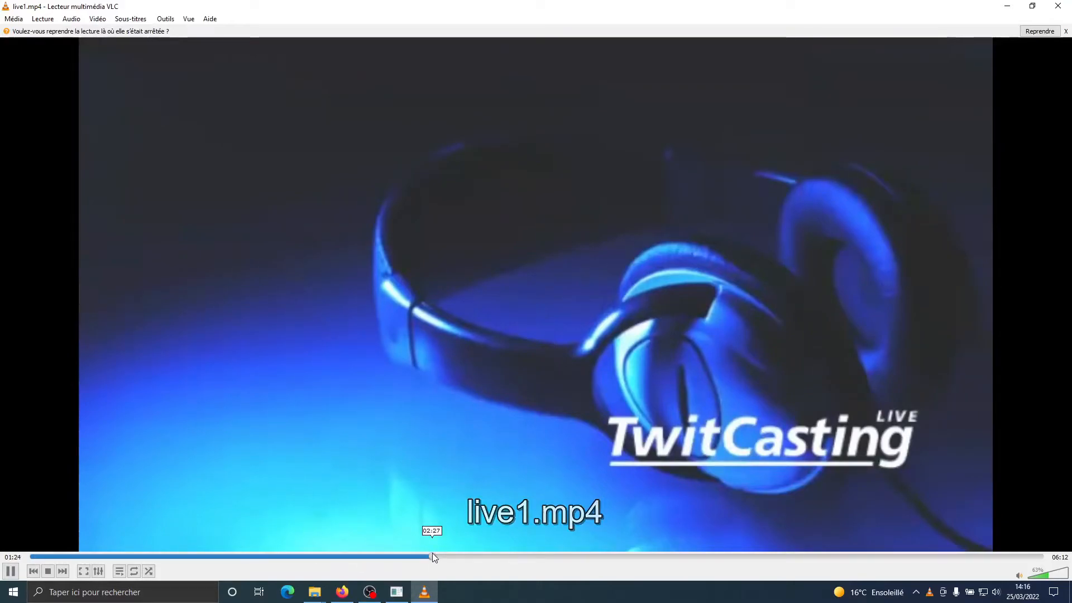
{"action": "double_click", "coordinate": [625, 5]}
{"action": "left_click", "coordinate": [538, 205]}
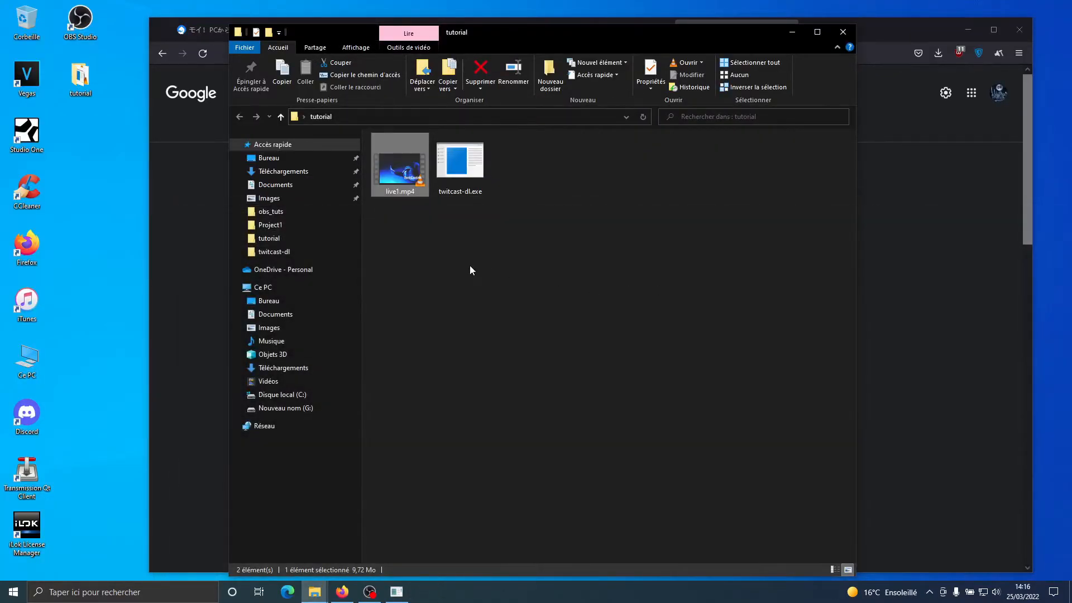
{"action": "left_click", "coordinate": [470, 265]}
{"action": "left_click", "coordinate": [843, 32]}
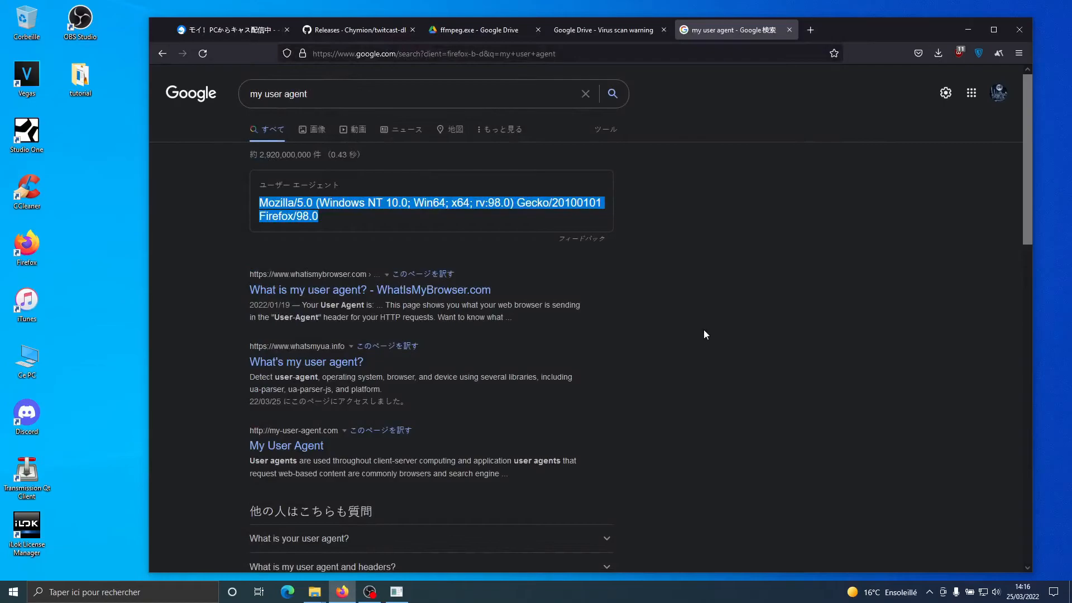
Return to the TwitCasting recording in the browser, view the tutorial folder's contents again, and minimise the folder window.
{"action": "left_click", "coordinate": [223, 32]}
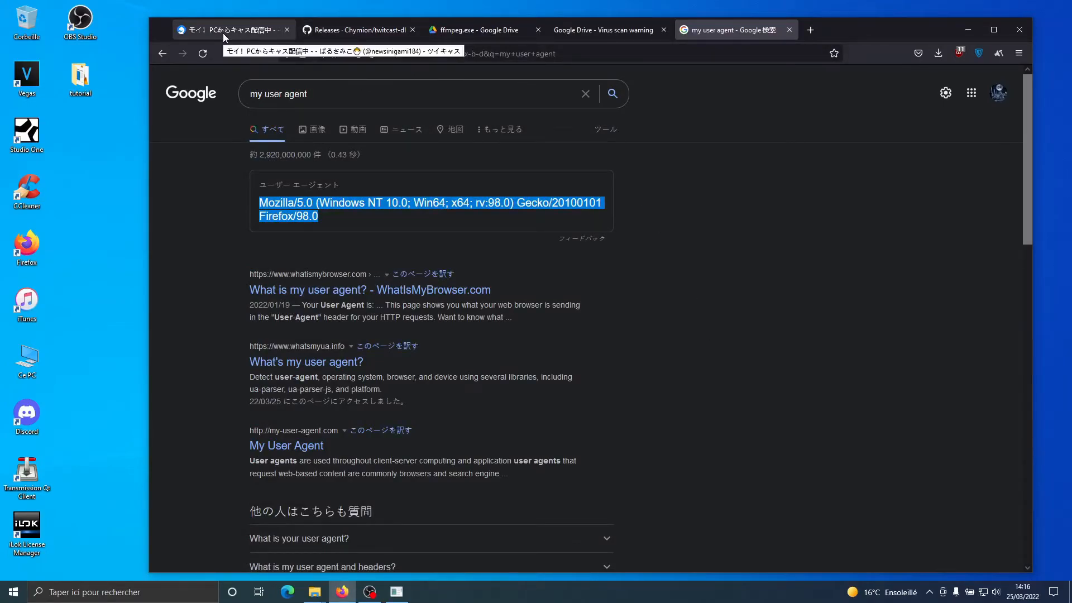
{"action": "double_click", "coordinate": [80, 78]}
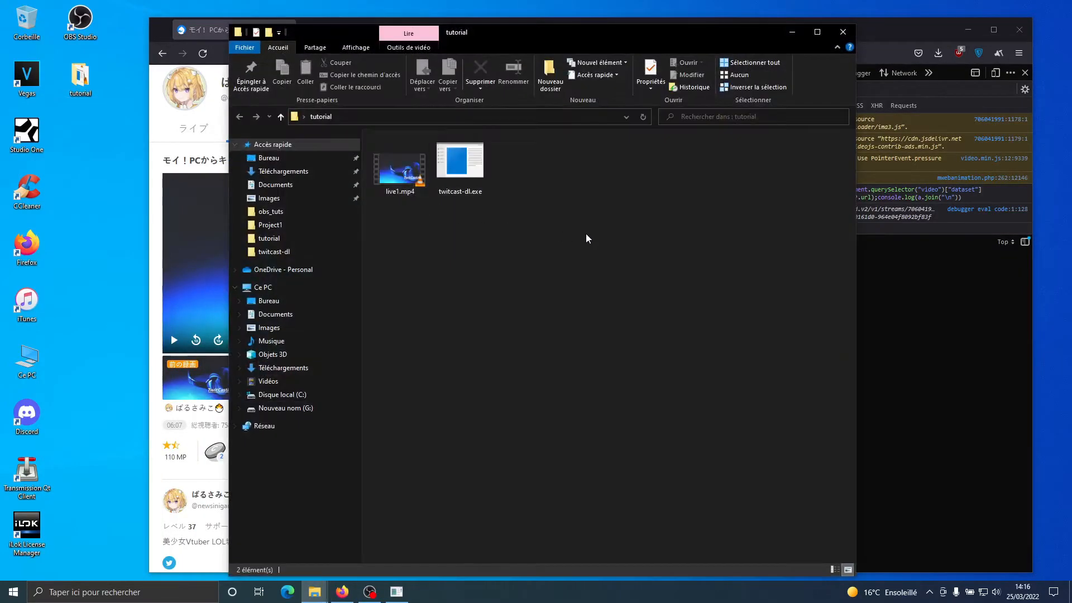
{"action": "mouse_move", "coordinate": [586, 234]}
{"action": "left_mouse_down"}
{"action": "mouse_move", "coordinate": [370, 190]}
{"action": "mouse_move", "coordinate": [592, 239]}
{"action": "left_mouse_up"}
{"action": "left_click", "coordinate": [792, 32]}
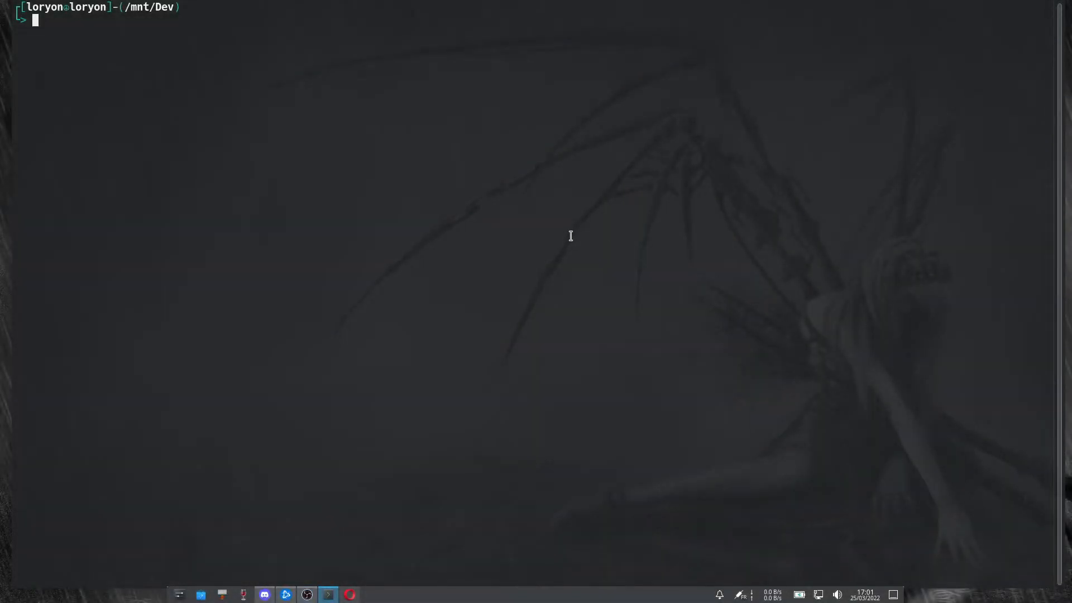
Run ffmpeg in the Linux terminal to check that it is installed, and clear the screen.
{"action": "type", "text": "ffmpeg"}
{"action": "key", "text": "Return"}
{"action": "key", "text": "ctrl+l"}
{"action": "type", "text": "sudo apt-get isnt"}
{"action": "key", "text": "BackSpace"}
{"action": "key", "text": "BackSpace"}
{"action": "key", "text": "BackSpace"}
{"action": "key", "text": "BackSpace"}
{"action": "key", "text": "BackSpace"}
{"action": "key", "text": "BackSpace"}
{"action": "key", "text": "BackSpace"}
{"action": "key", "text": "BackSpace"}
{"action": "key", "text": "BackSpace"}
{"action": "key", "text": "BackSpace"}
{"action": "key", "text": "BackSpace"}
{"action": "key", "text": "BackSpace"}
{"action": "key", "text": "BackSpace"}
{"action": "key", "text": "BackSpace"}
{"action": "key", "text": "BackSpace"}
{"action": "key", "text": "BackSpace"}
{"action": "key", "text": "BackSpace"}
{"action": "type", "text": "git clone"}
{"action": "type", "text": "https://github.com/Chymion/twitcast-dl"}
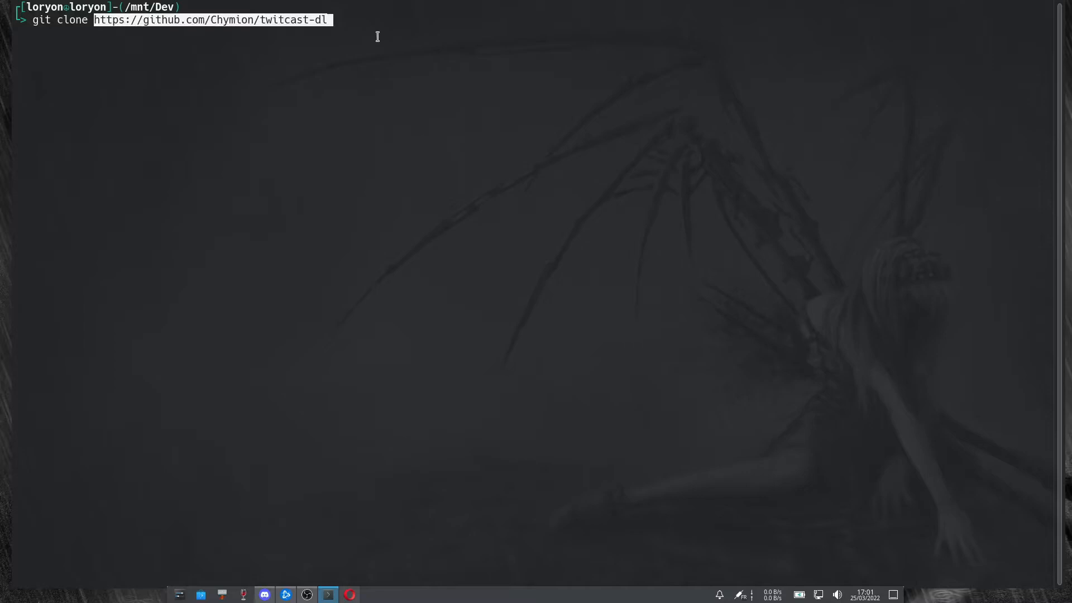
{"action": "key", "text": "Return"}
Change into the cloned twitcast-dl directory, clear the terminal, and list its files.
{"action": "type", "text": "cd "}
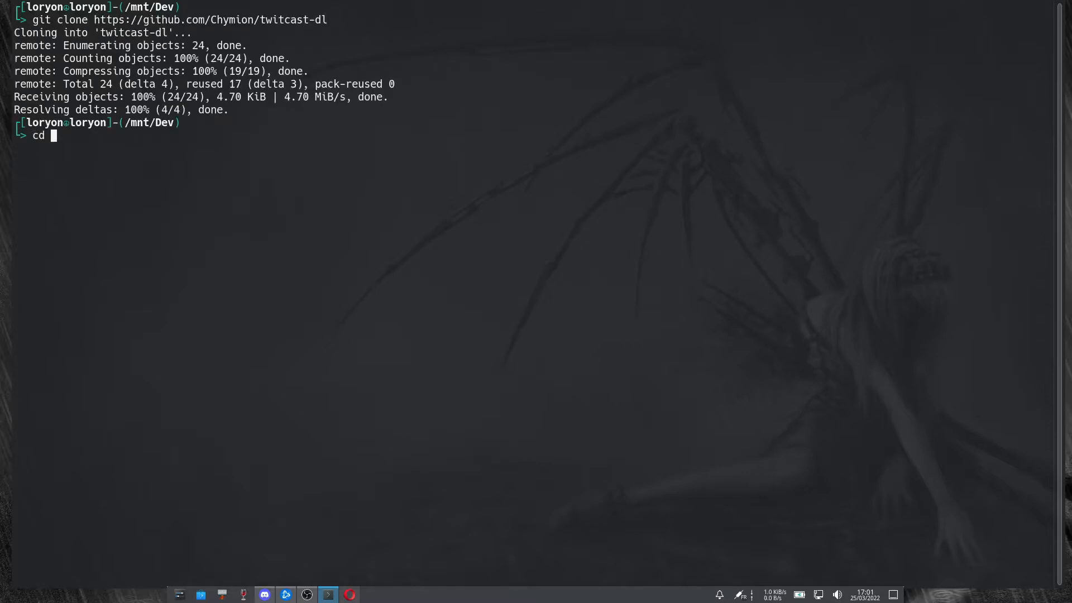
{"action": "type", "text": "twit"}
{"action": "key", "text": "Tab"}
{"action": "key", "text": "Return"}
{"action": "key", "text": "ctrl+l"}
{"action": "type", "text": "ls"}
{"action": "key", "text": "Return"}
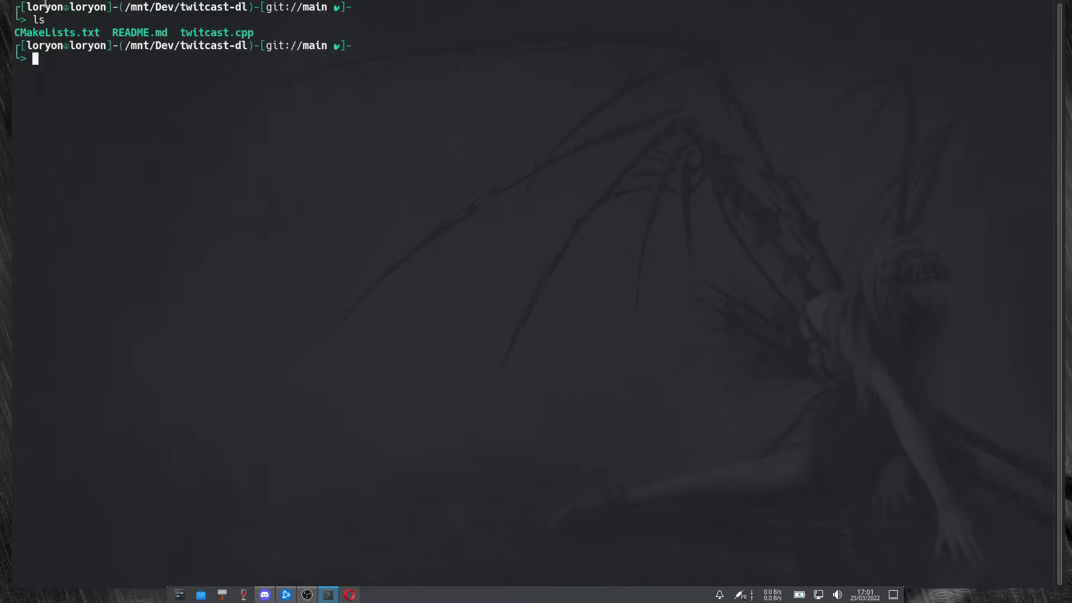
Build twitcast-dl in its directory with cmake . and make, and list the resulting files.
{"action": "type", "text": "cmake ."}
{"action": "key", "text": "Return"}
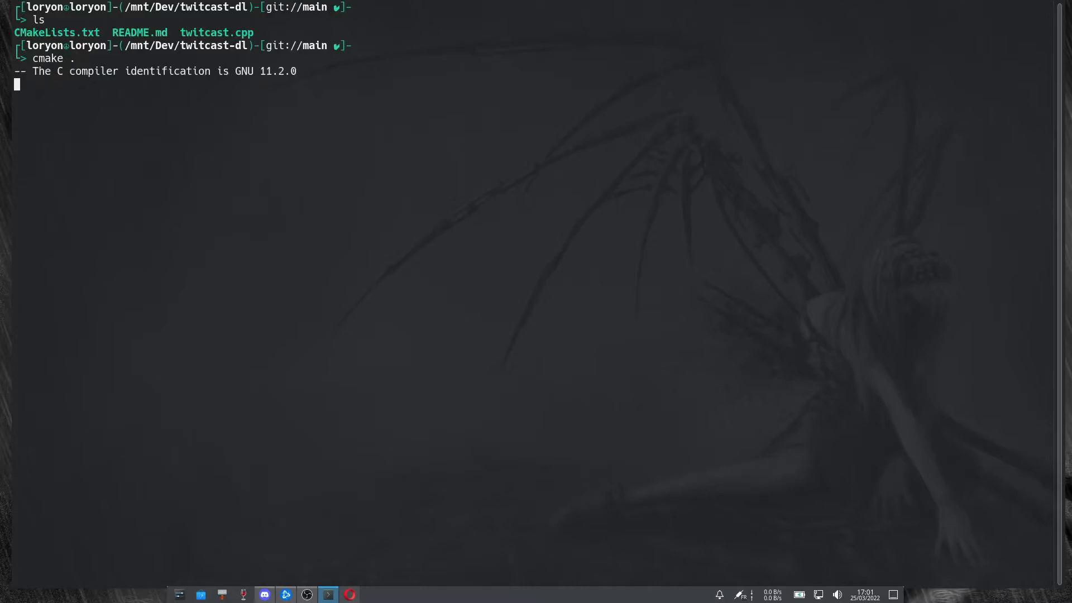
{"action": "key", "text": "ctrl+l"}
{"action": "type", "text": "make"}
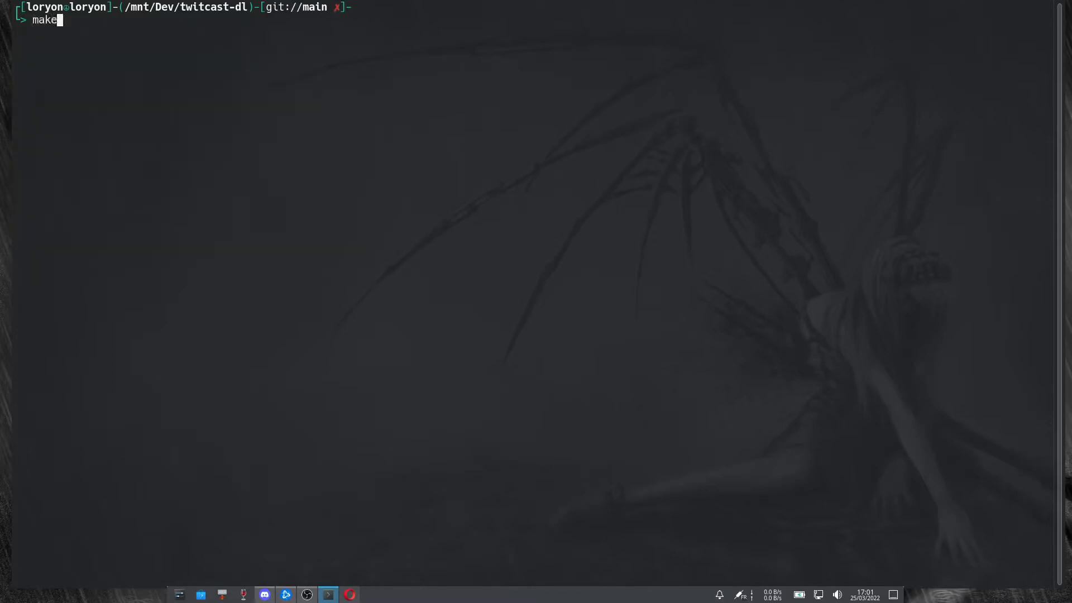
{"action": "key", "text": "Return"}
{"action": "key", "text": "ctrl+l"}
{"action": "type", "text": "ls"}
{"action": "key", "text": "Return"}
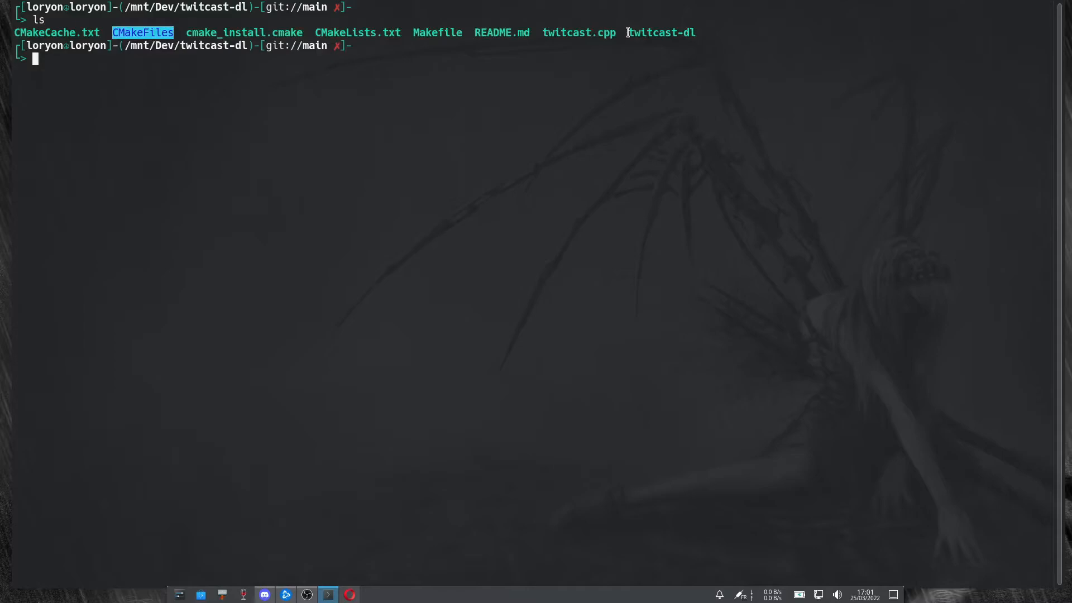
Run ./twitcast-dl and select the whole JavaScript snippet it provides for copying.
{"action": "type", "text": "./twitcast-dl"}
{"action": "key", "text": "Return"}
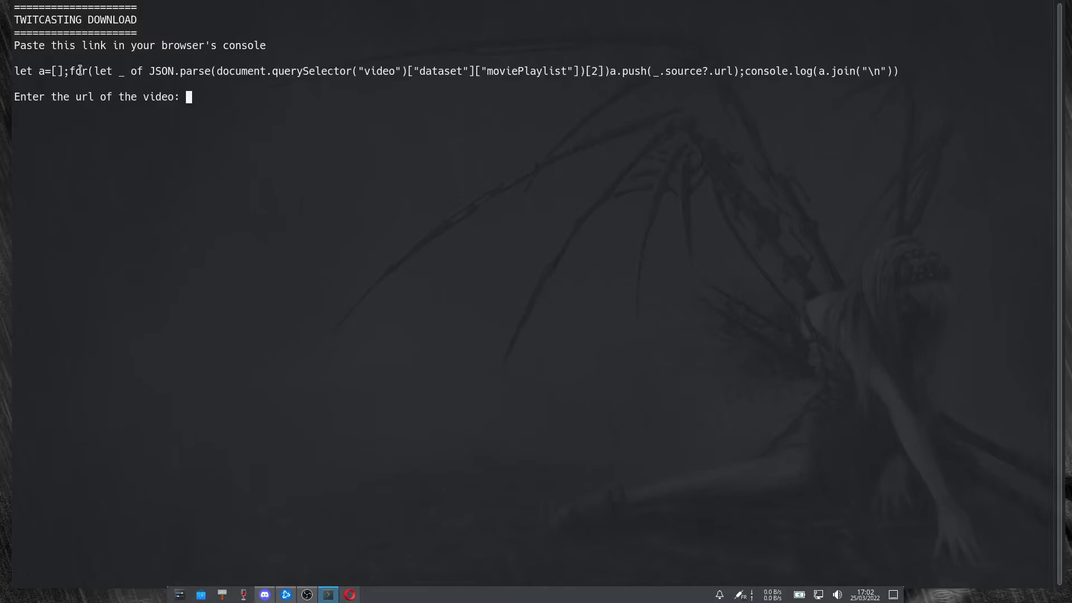
{"action": "left_click_drag", "start_coordinate": [15, 71], "coordinate": [897, 67]}
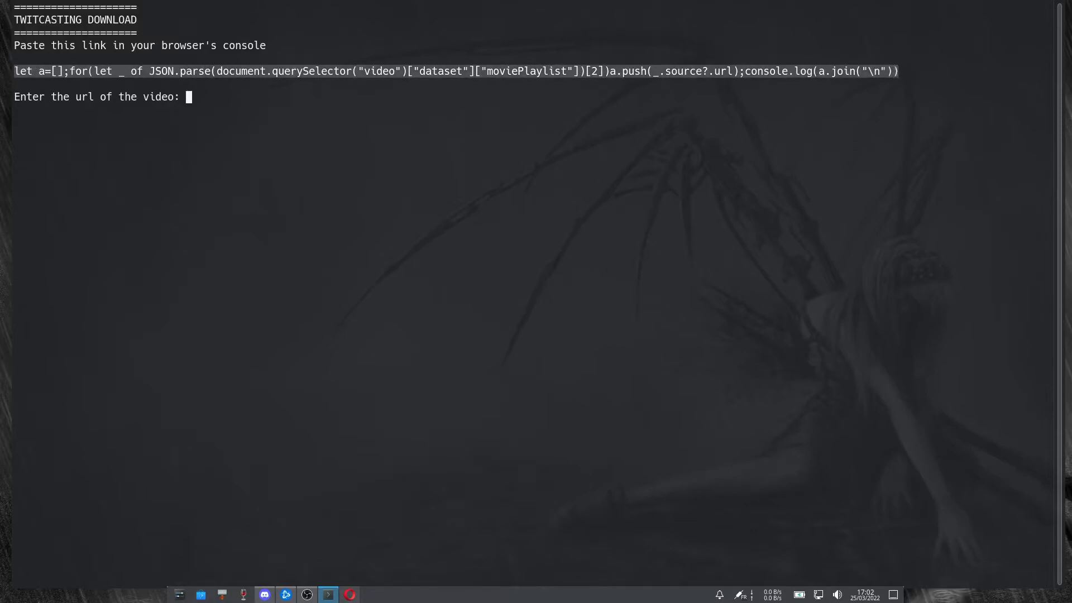
Switch to the Opera browser and open the 01:54 recording dated 03/15/2022 from the TwitCasting live history.
{"action": "left_click", "coordinate": [350, 595]}
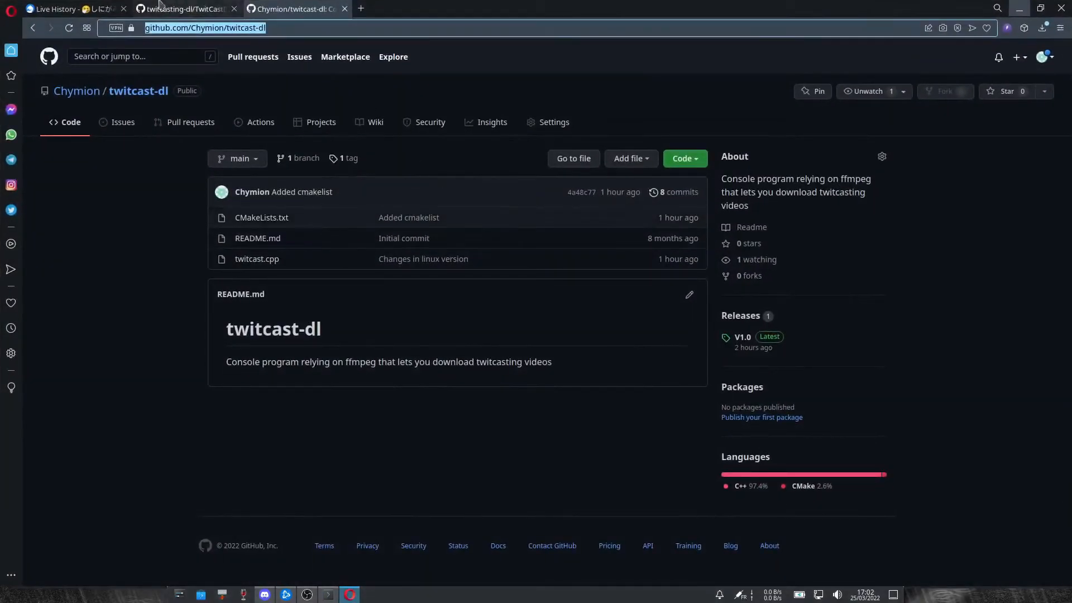
{"action": "left_click", "coordinate": [68, 7]}
{"action": "scroll", "coordinate": [219, 356], "scroll_direction": "down", "scroll_amount": 2}
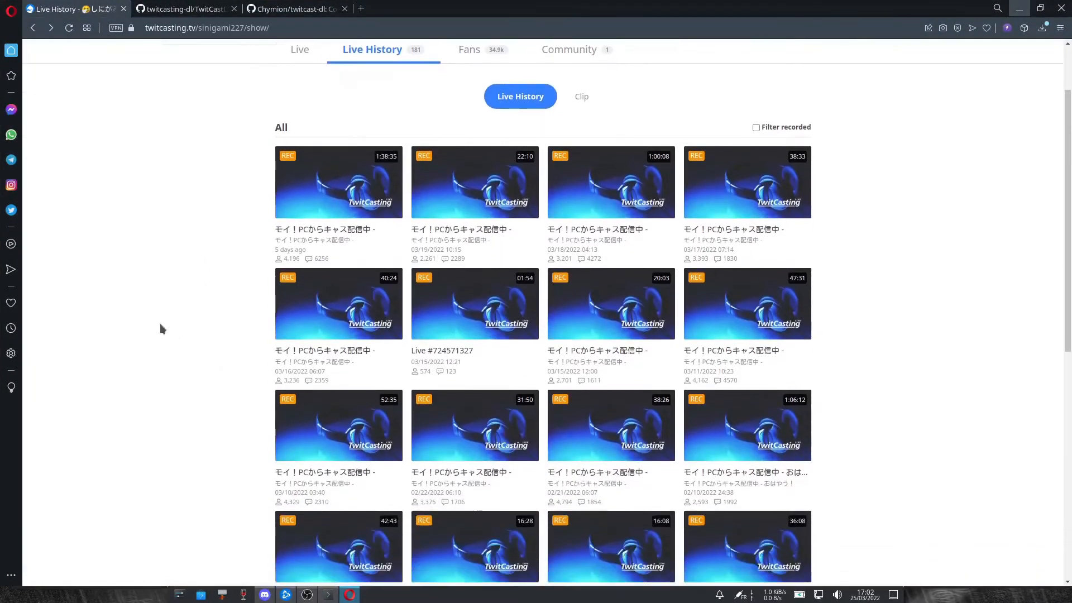
{"action": "left_click", "coordinate": [469, 310]}
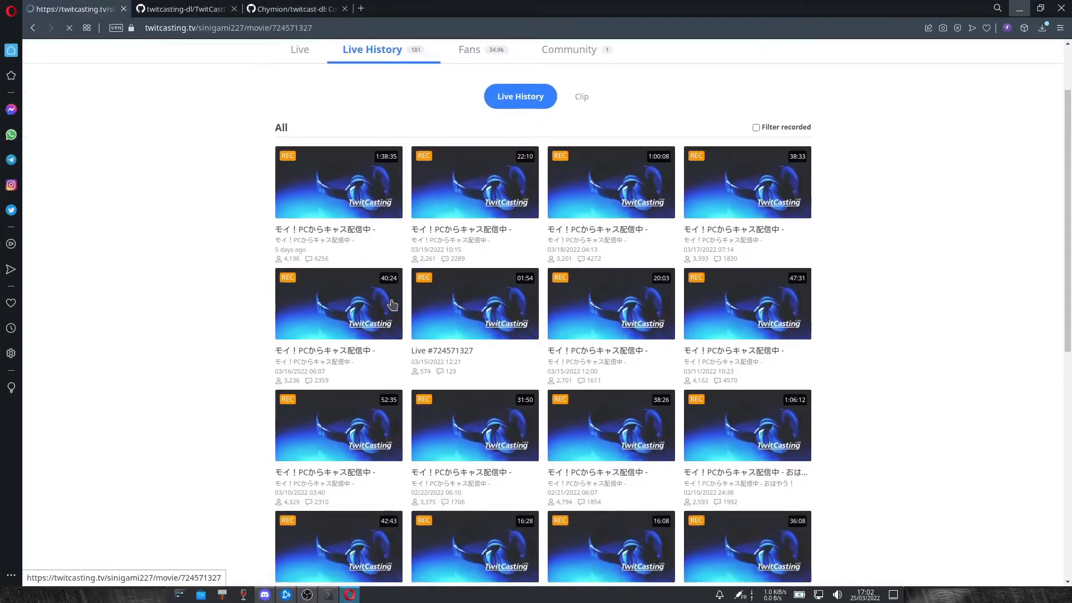
Play the 01:54 recording for a few seconds and open the browser's developer console on its page.
{"action": "scroll", "coordinate": [369, 299], "scroll_direction": "down", "scroll_amount": 2}
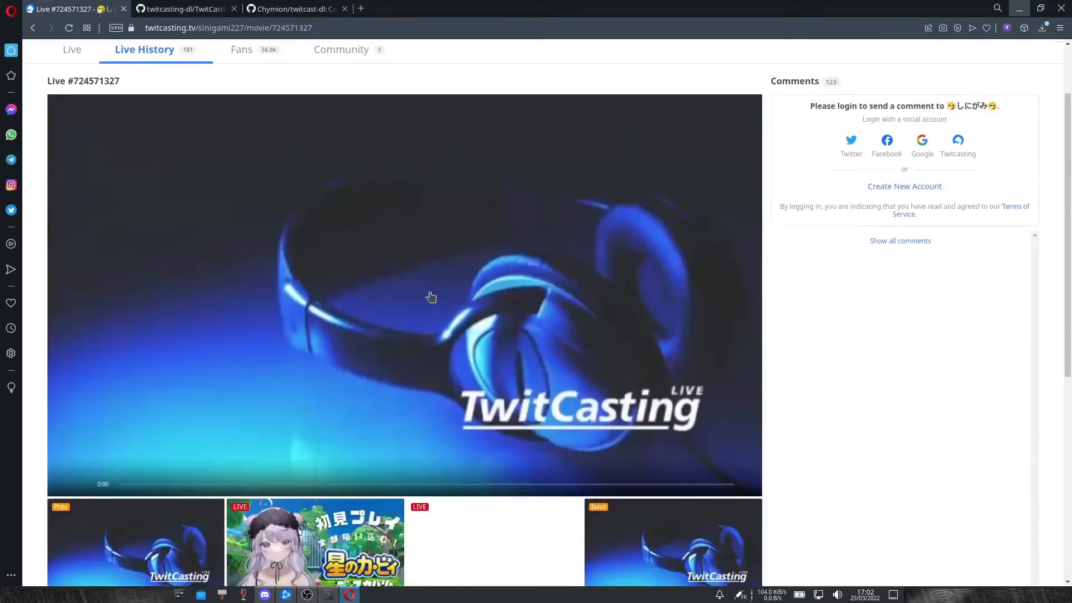
{"action": "left_click", "coordinate": [403, 295]}
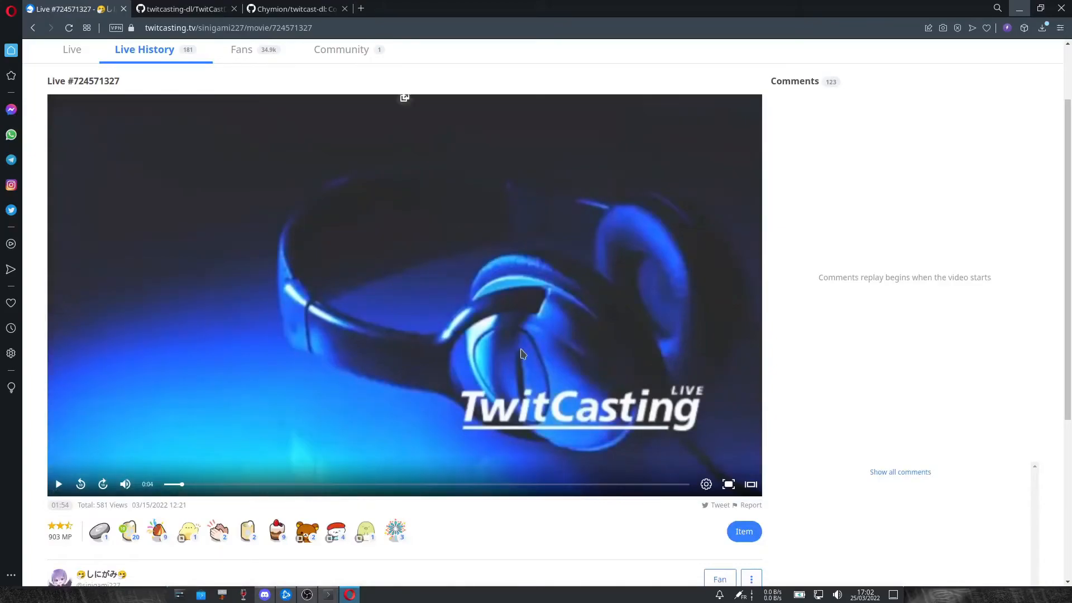
{"action": "scroll", "coordinate": [547, 127], "scroll_direction": "up", "scroll_amount": 2}
{"action": "right_click", "coordinate": [547, 127]}
{"action": "left_click", "coordinate": [594, 358]}
{"action": "left_click", "coordinate": [801, 46]}
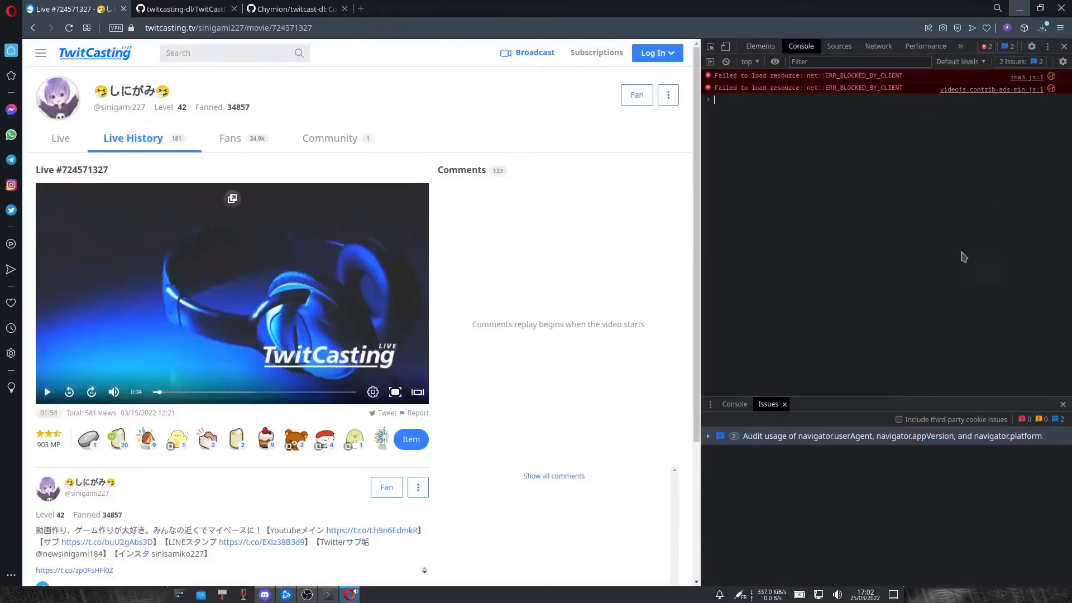
Run the copied moviePlaylist JavaScript snippet in the console and copy the address of the video link it outputs.
{"action": "type", "text": "let a=[];for(let _ of JSON.parse(document.querySelector(\"video\")[\"dataset\"][\"moviePlaylist\"])[2])a.push(_.source?.url);console.log(a.join(\"\\n\"))"}
{"action": "key", "text": "Return"}
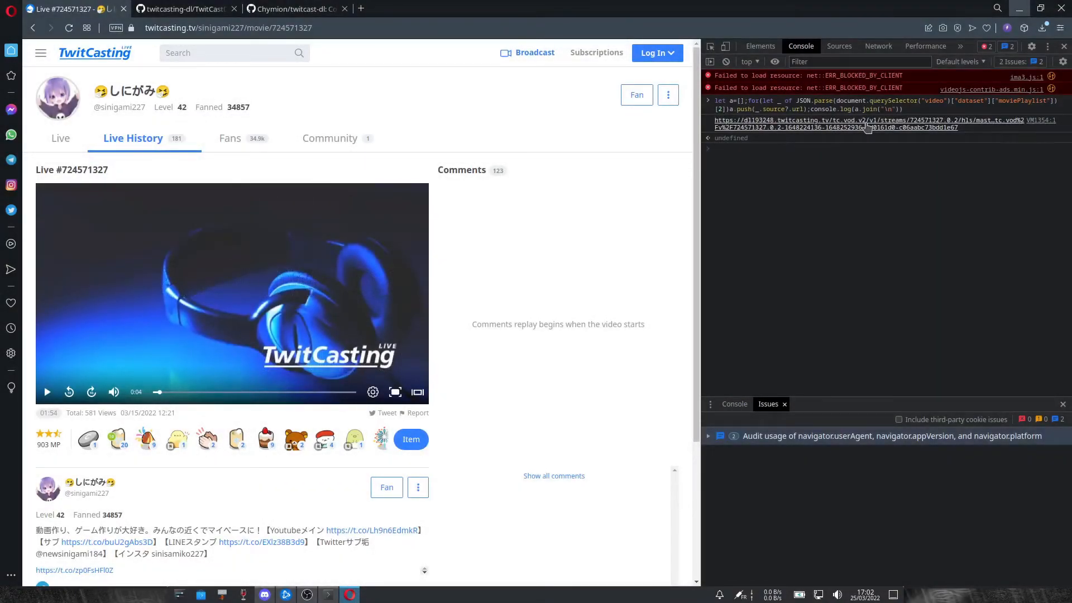
{"action": "right_click", "coordinate": [819, 127]}
{"action": "left_click", "coordinate": [876, 160]}
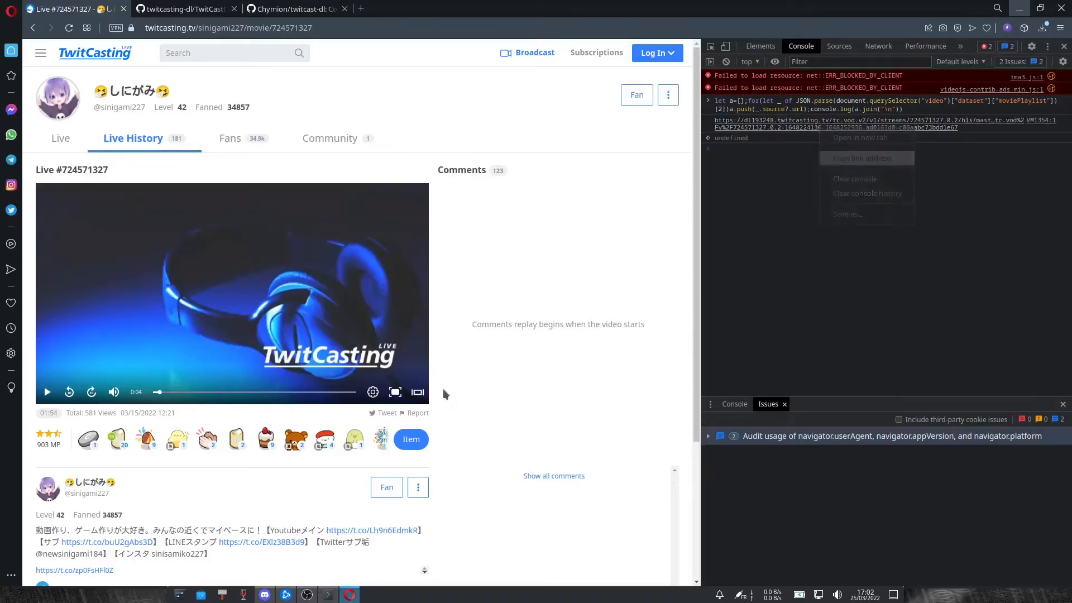
Return to the terminal, give twitcast-dl the copied video URL, and name the output video live1.
{"action": "left_click", "coordinate": [1020, 8]}
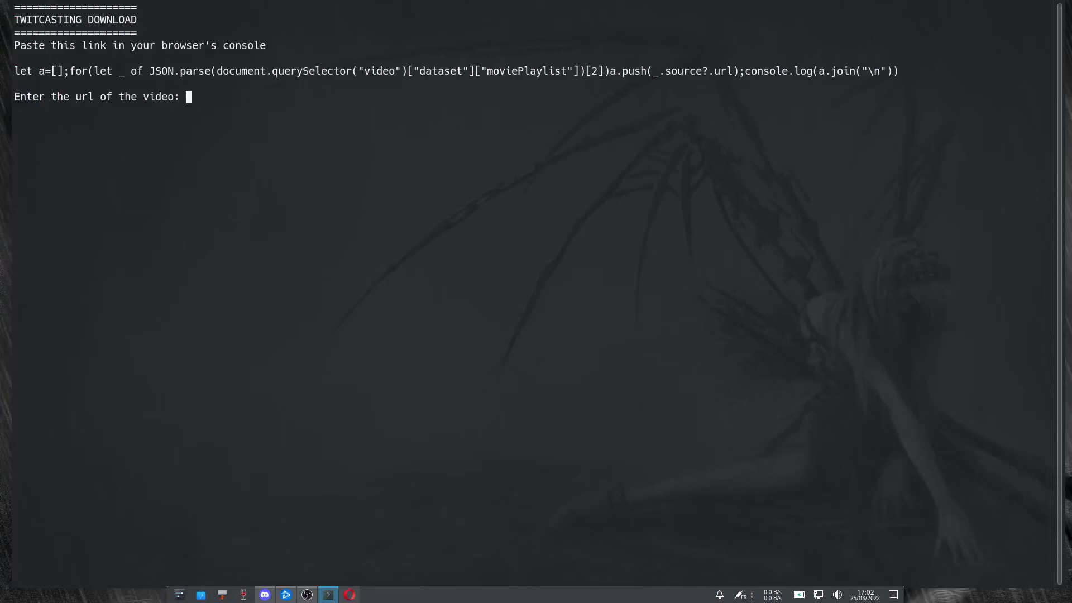
{"action": "key", "text": "ctrl+v"}
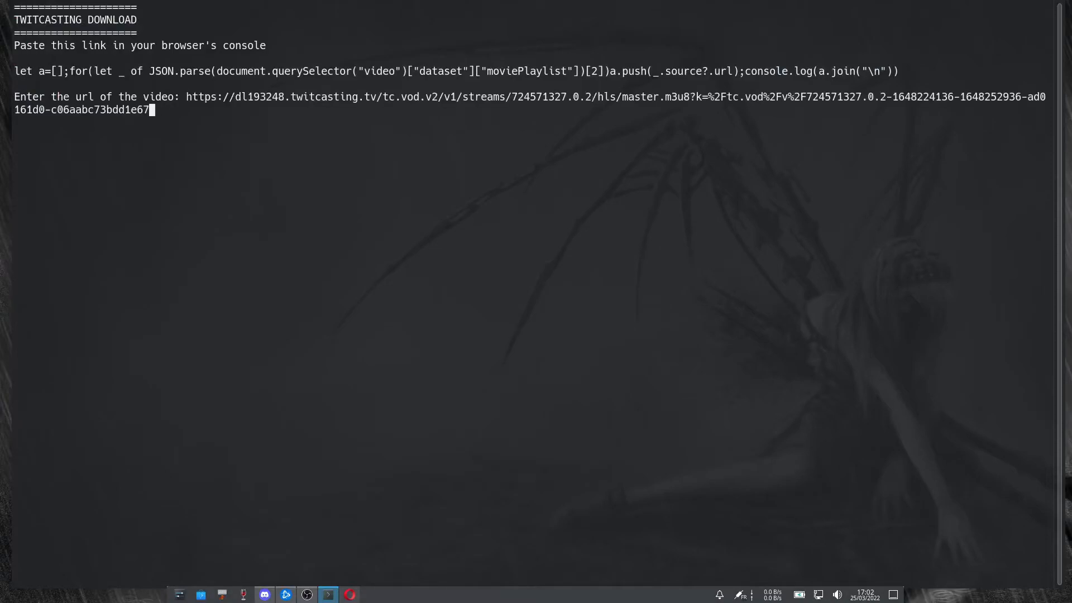
{"action": "key", "text": "Return"}
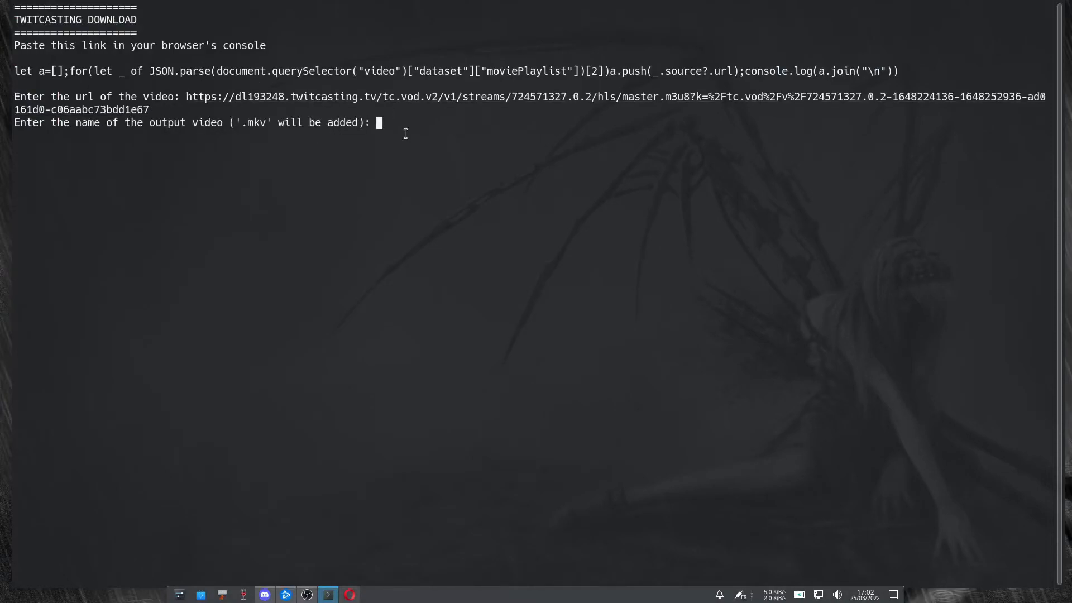
{"action": "type", "text": "live1"}
{"action": "key", "text": "Return"}
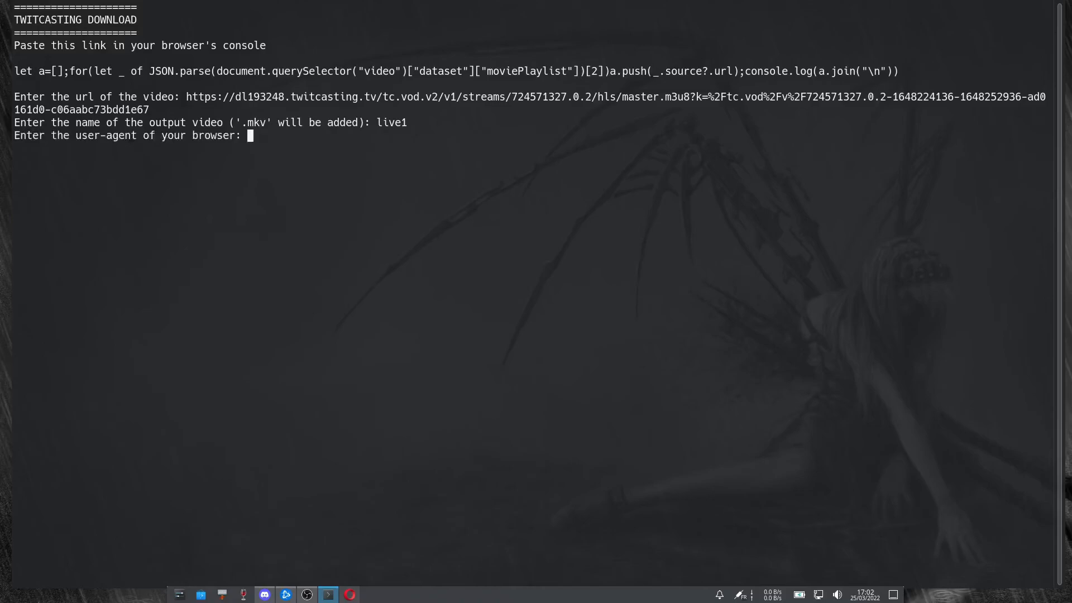
Switch to Opera, search the web for the browser's user agent in a new tab, and copy the full user-agent string.
{"action": "left_click", "coordinate": [350, 594]}
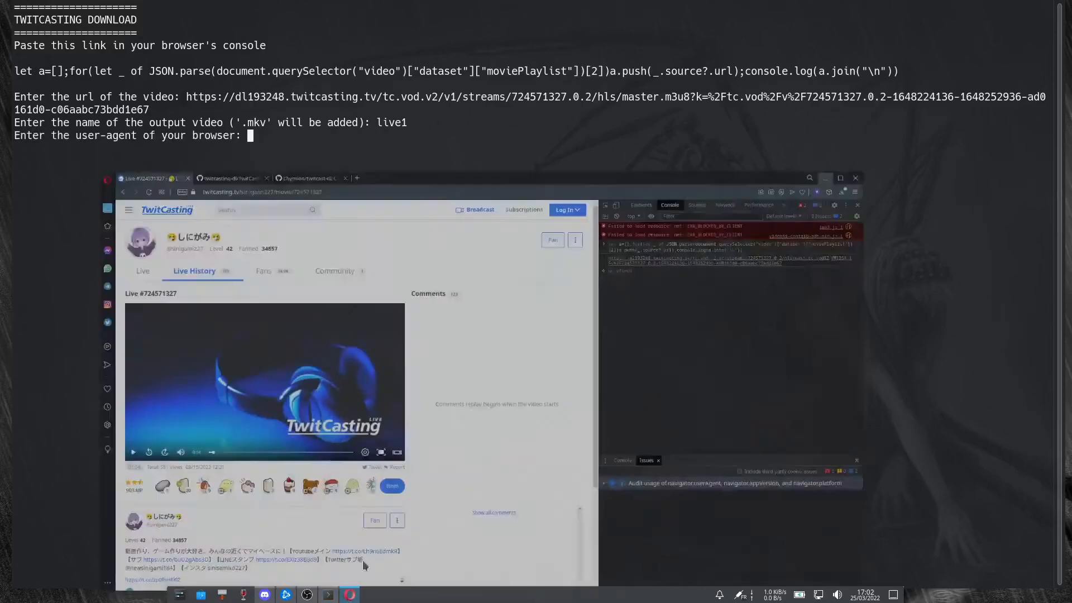
{"action": "left_click", "coordinate": [361, 9]}
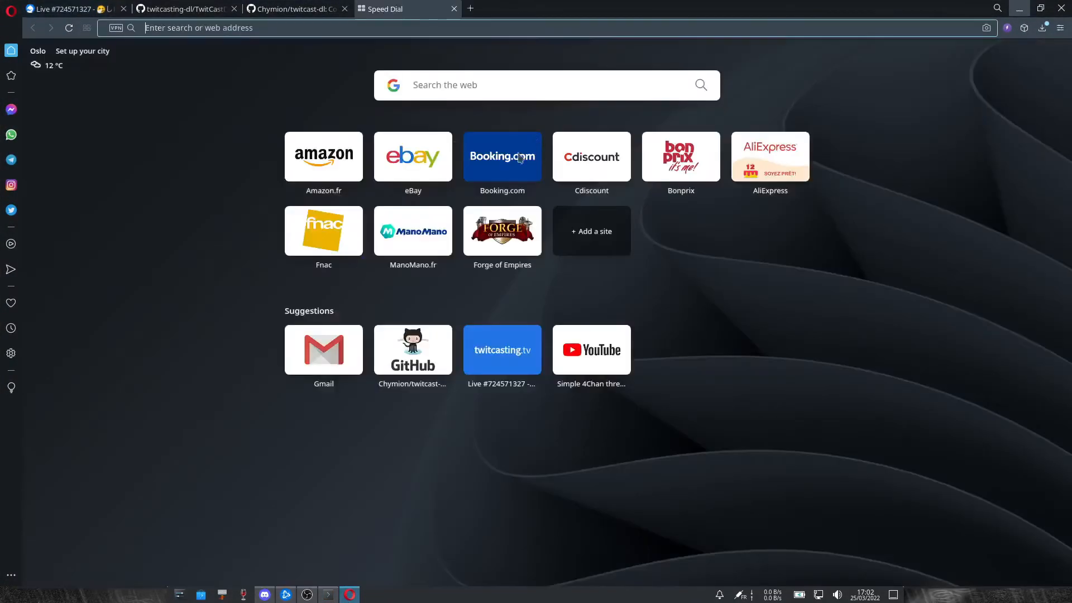
{"action": "left_click", "coordinate": [447, 84]}
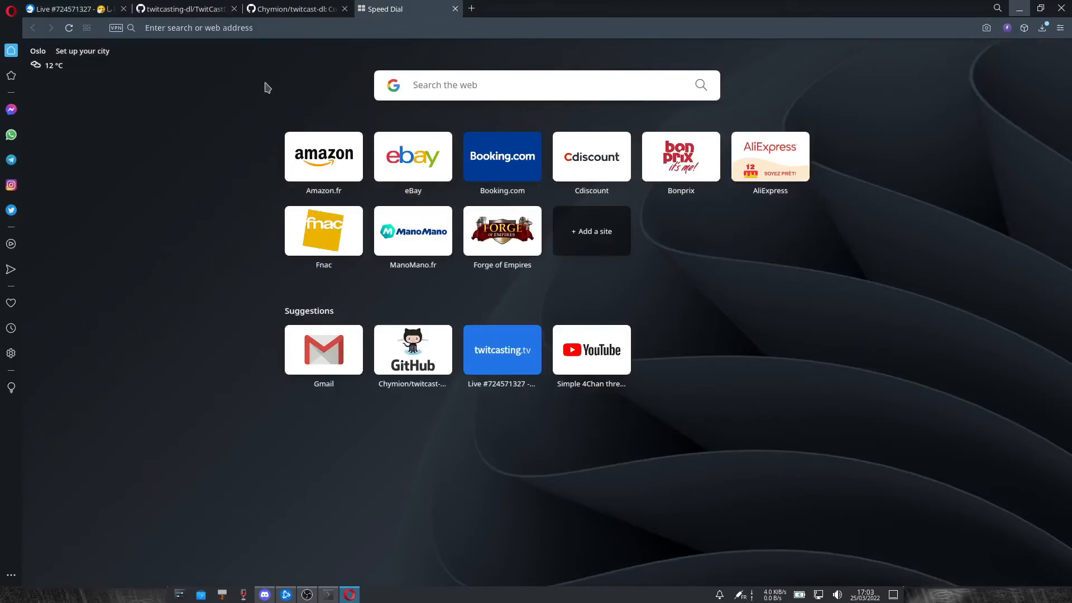
{"action": "type", "text": "my user agent"}
{"action": "key", "text": "Return"}
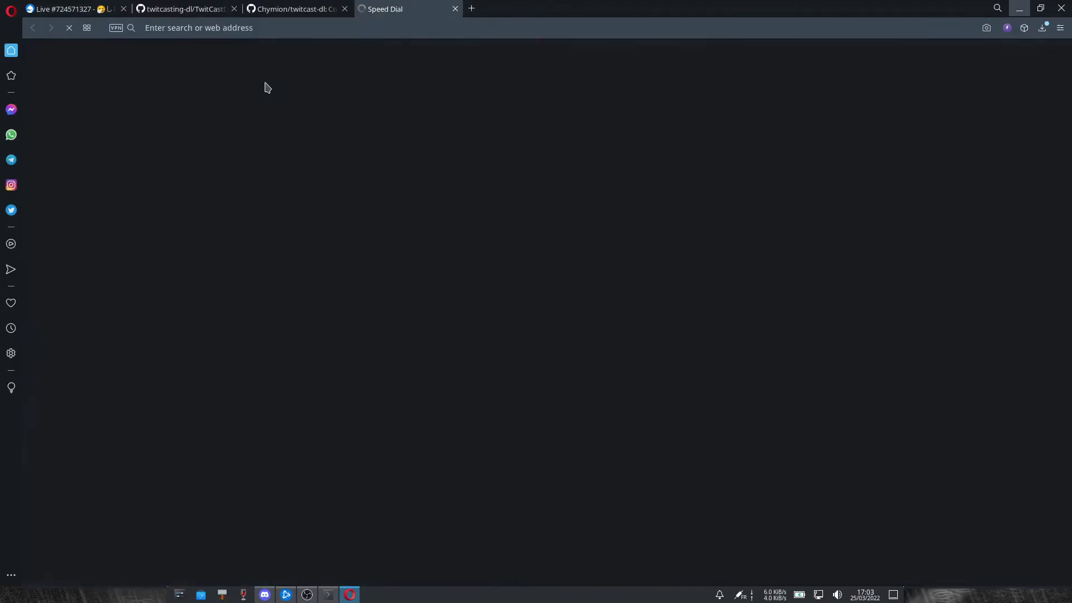
{"action": "left_click_drag", "start_coordinate": [464, 239], "coordinate": [133, 221]}
{"action": "key", "text": "ctrl+c"}
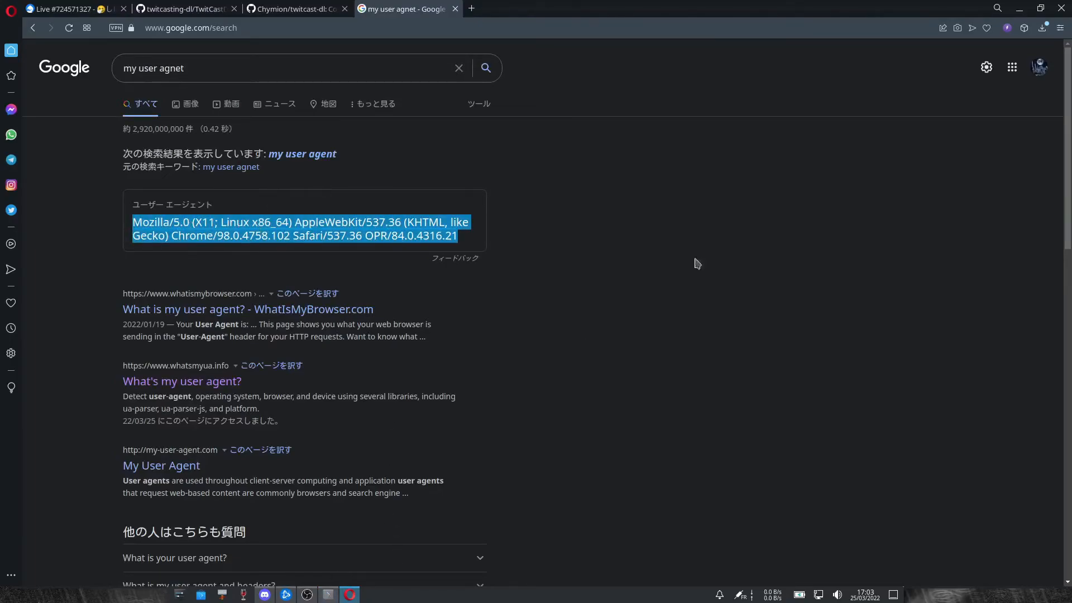
Return to the terminal and supply the copied user-agent string to twitcast-dl to start the download.
{"action": "left_click", "coordinate": [1020, 9]}
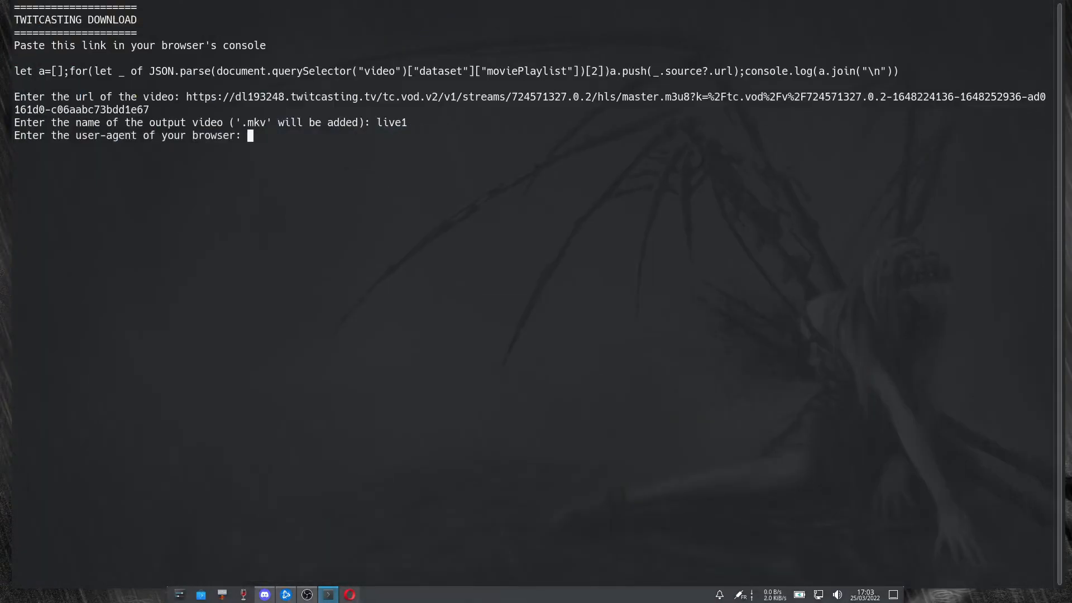
{"action": "key", "text": "ctrl+shift+v"}
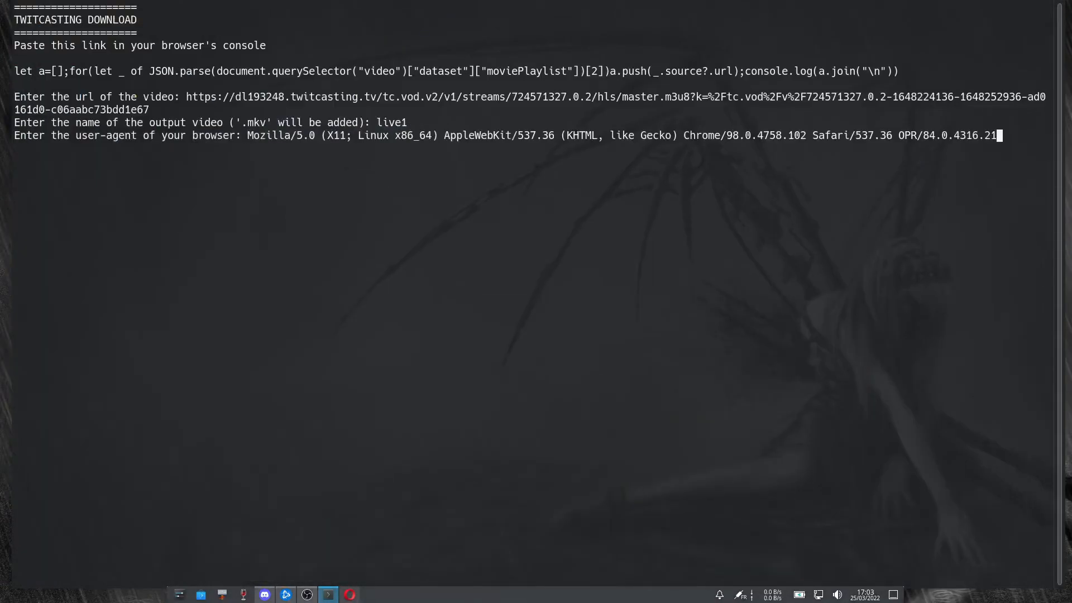
{"action": "key", "text": "Return"}
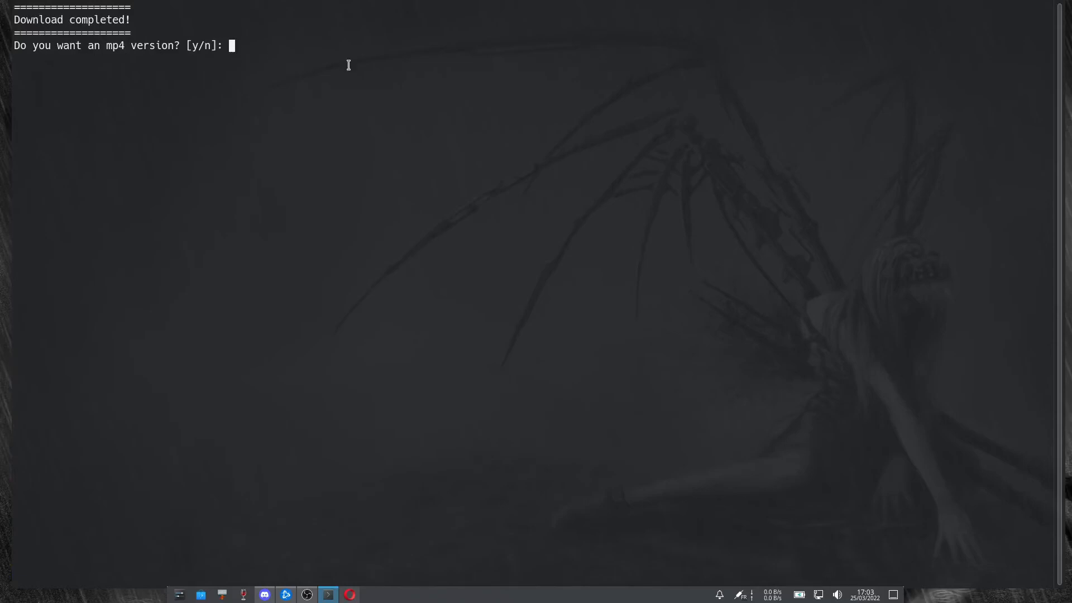
Answer y to create an mp4 version of the video and n to downloading another one.
{"action": "type", "text": "y"}
{"action": "key", "text": "Return"}
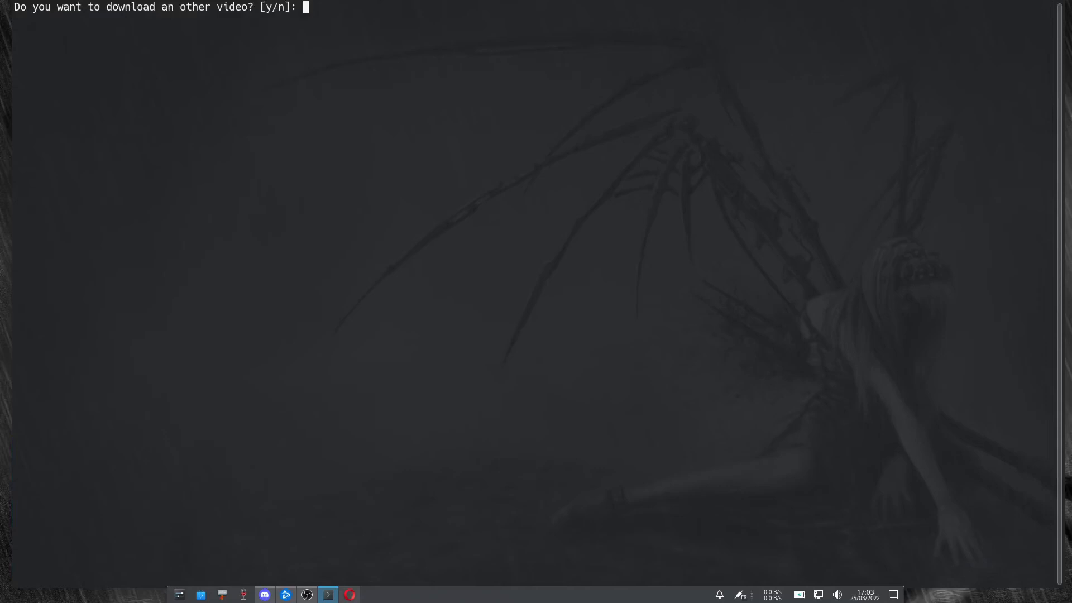
{"action": "type", "text": "n"}
{"action": "key", "text": "Return"}
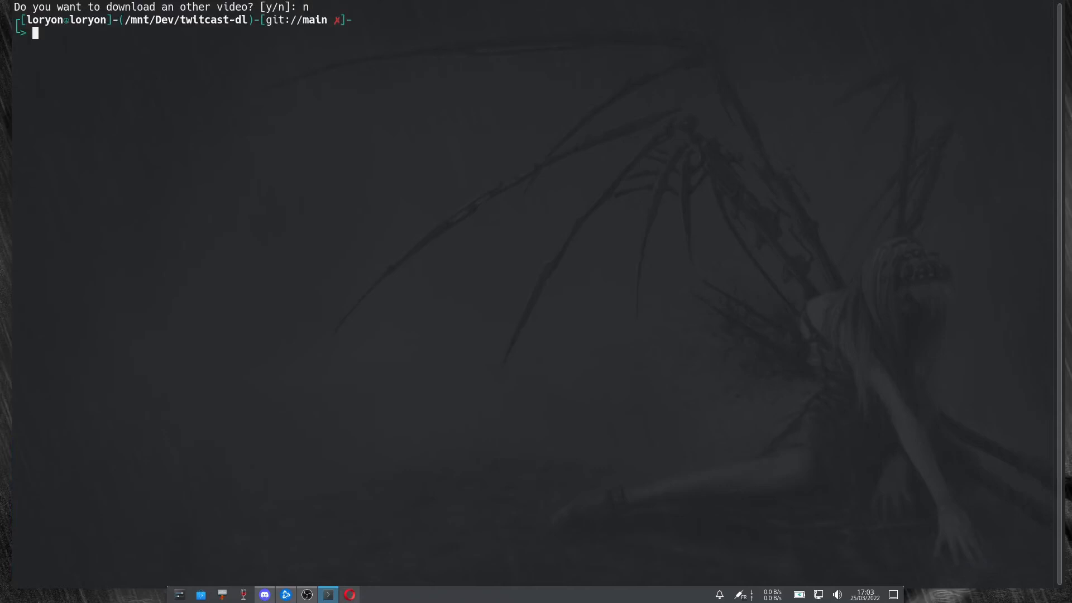
Clear the terminal, list the directory's files, and check live1.mp4 by playing it in VLC before quitting the player.
{"action": "key", "text": "ctrl+l"}
{"action": "type", "text": "ls"}
{"action": "key", "text": "Return"}
{"action": "left_click_drag", "start_coordinate": [414, 33], "coordinate": [468, 34]}
{"action": "left_click", "coordinate": [468, 35]}
{"action": "type", "text": "vlc live1.mp4"}
{"action": "key", "text": "Return"}
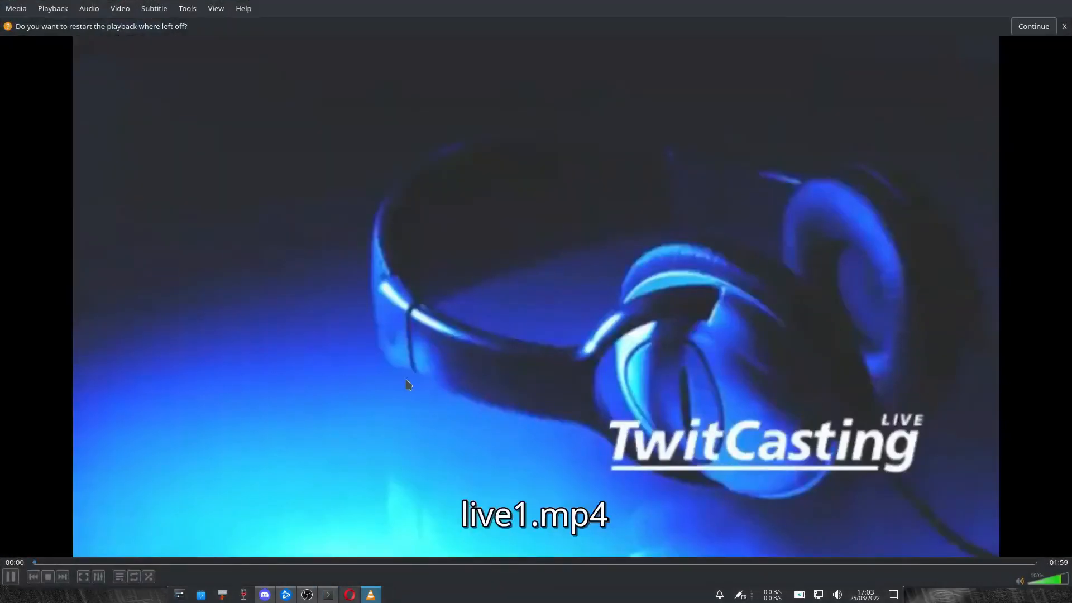
{"action": "key", "text": "ctrl+q"}
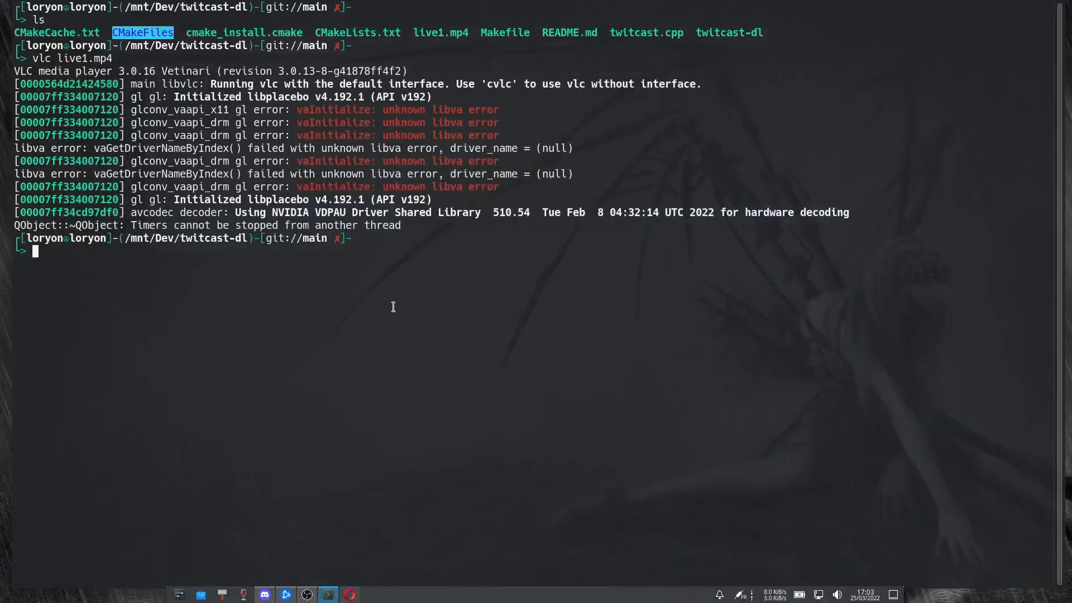
Switch to Opera and examine the TwitCastDL.bat script in the niseyami/twitcasting-dl repository, including its download and convert sections.
{"action": "left_click", "coordinate": [350, 594]}
{"action": "left_click", "coordinate": [306, 5]}
{"action": "left_click", "coordinate": [182, 8]}
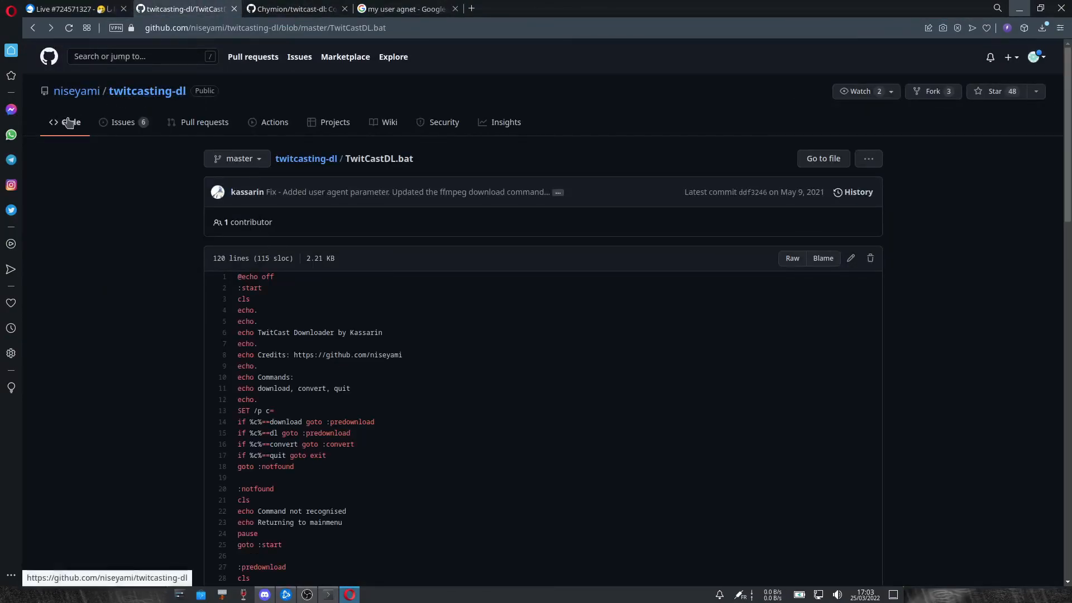
{"action": "scroll", "coordinate": [370, 143], "scroll_direction": "down", "scroll_amount": 4}
{"action": "scroll", "coordinate": [424, 275], "scroll_direction": "down", "scroll_amount": 10}
{"action": "left_click_drag", "start_coordinate": [370, 143], "coordinate": [432, 441]}
{"action": "scroll", "coordinate": [423, 342], "scroll_direction": "down", "scroll_amount": 3}
{"action": "left_click", "coordinate": [432, 441]}
{"action": "scroll", "coordinate": [435, 407], "scroll_direction": "down", "scroll_amount": 3}
{"action": "scroll", "coordinate": [438, 430], "scroll_direction": "up", "scroll_amount": 15}
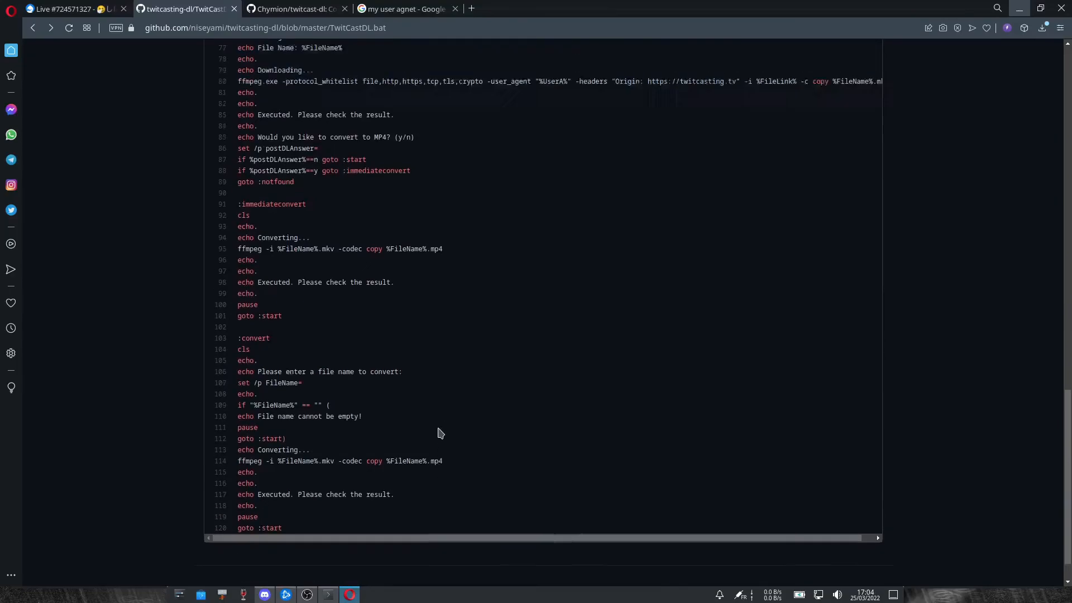
{"action": "scroll", "coordinate": [439, 432], "scroll_direction": "up", "scroll_amount": 5}
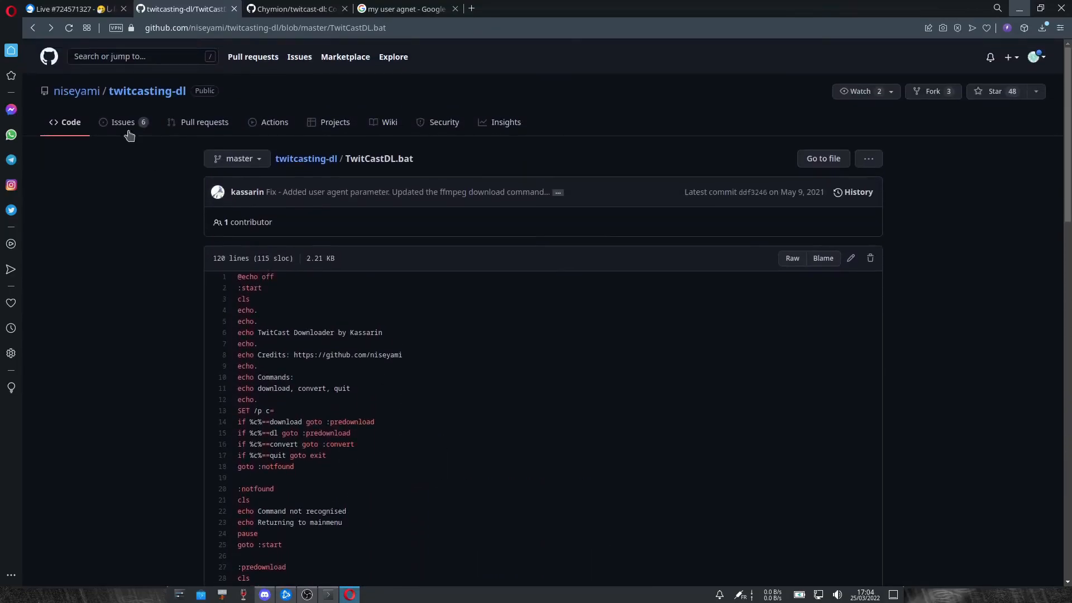
View the niseyami GitHub profile and its repositories, and return to the Chymion/twitcast-dl repository page.
{"action": "left_click", "coordinate": [85, 93]}
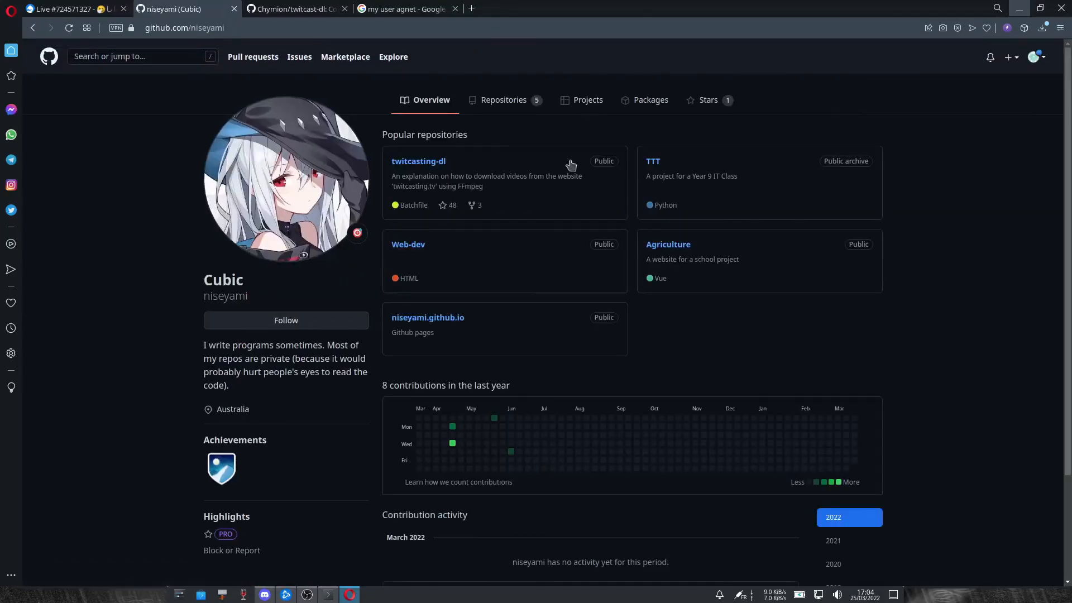
{"action": "left_click_drag", "start_coordinate": [496, 144], "coordinate": [791, 386]}
{"action": "left_click", "coordinate": [791, 391]}
{"action": "left_click", "coordinate": [250, 7]}
{"action": "left_click", "coordinate": [134, 299]}
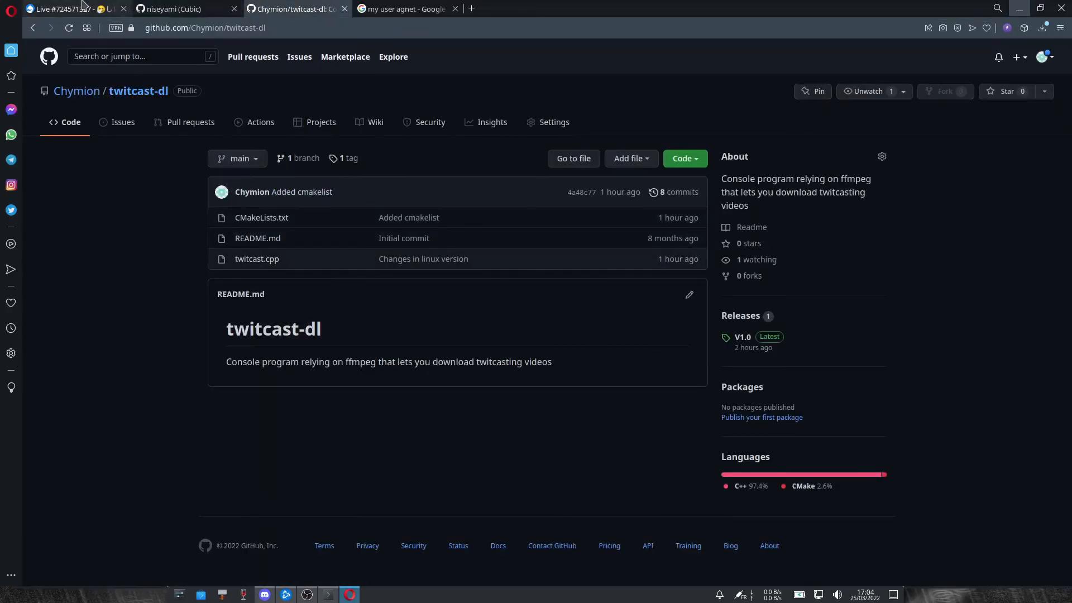